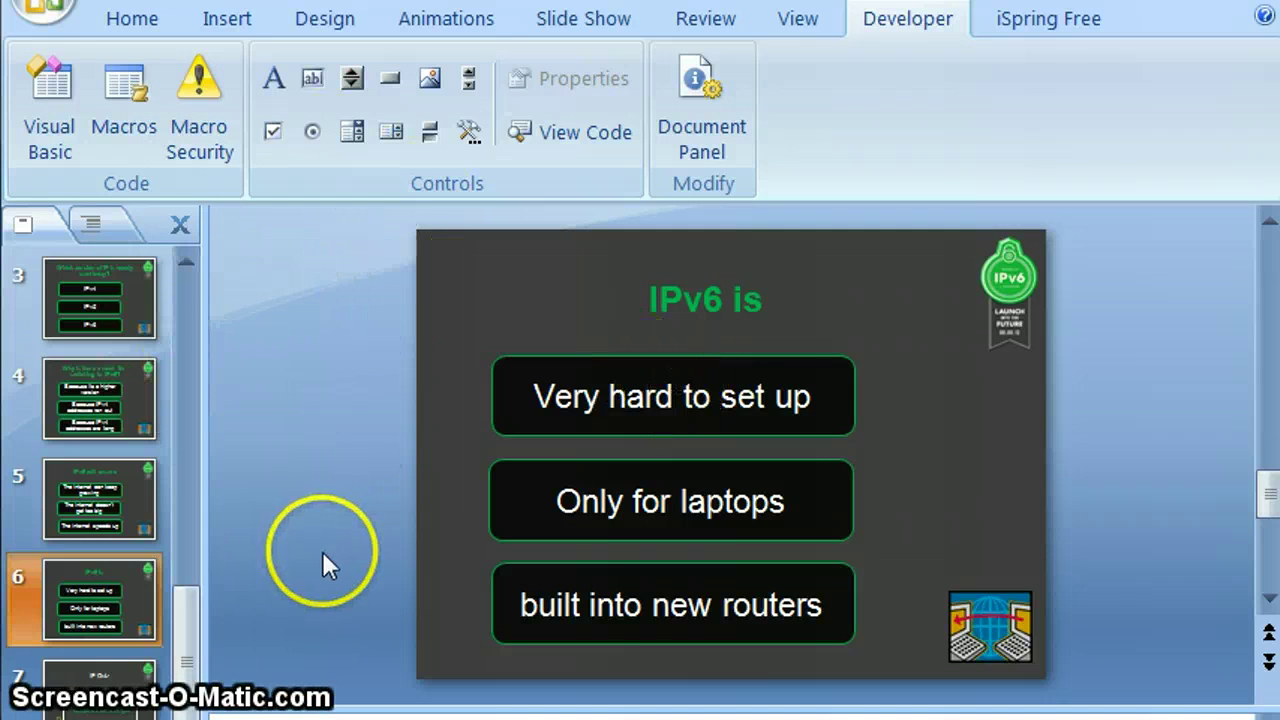
- Run the quiz slide show from the start, try to advance four slides from outside the answer buttons, and exit the show
key("F5")
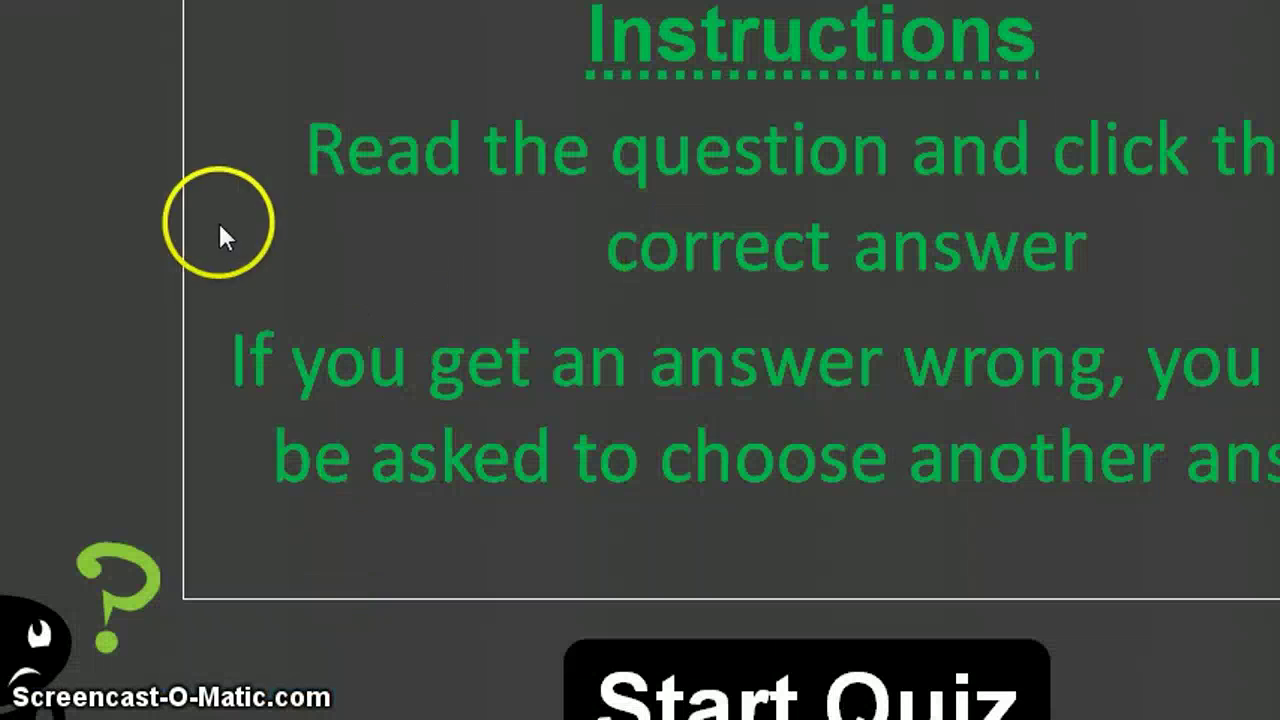
left_click(99, 250)
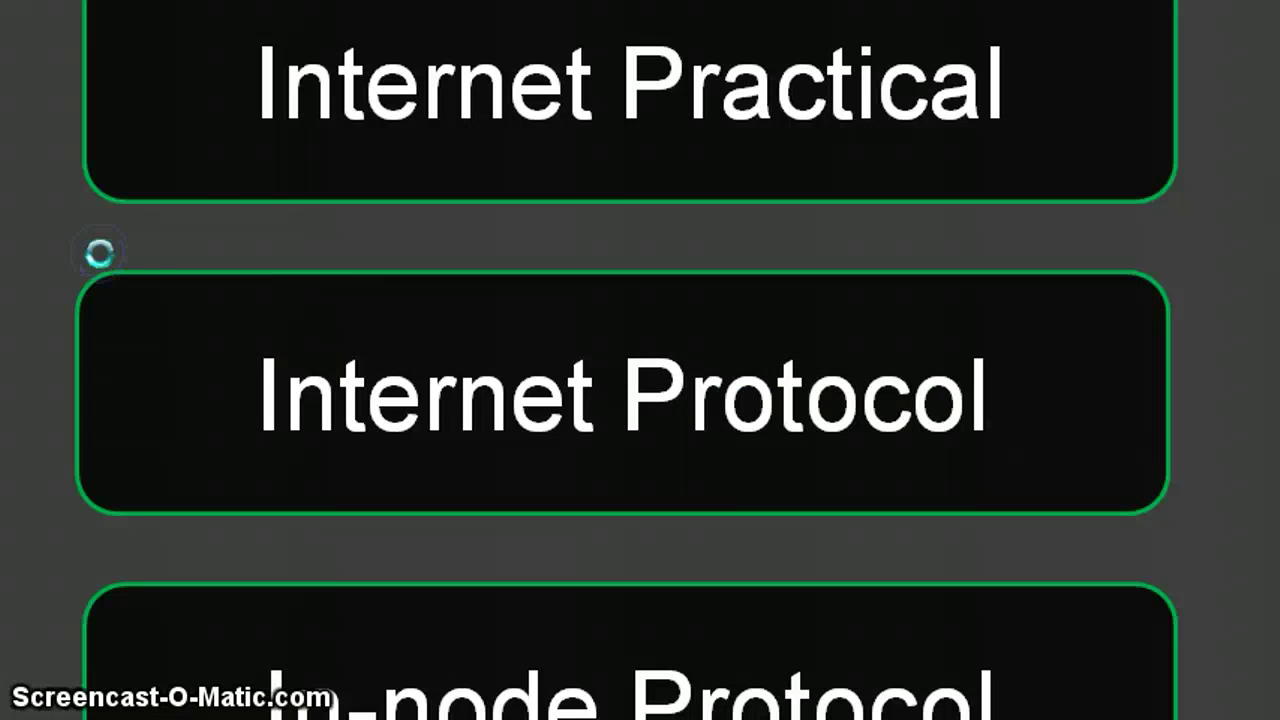
left_click(332, 220)
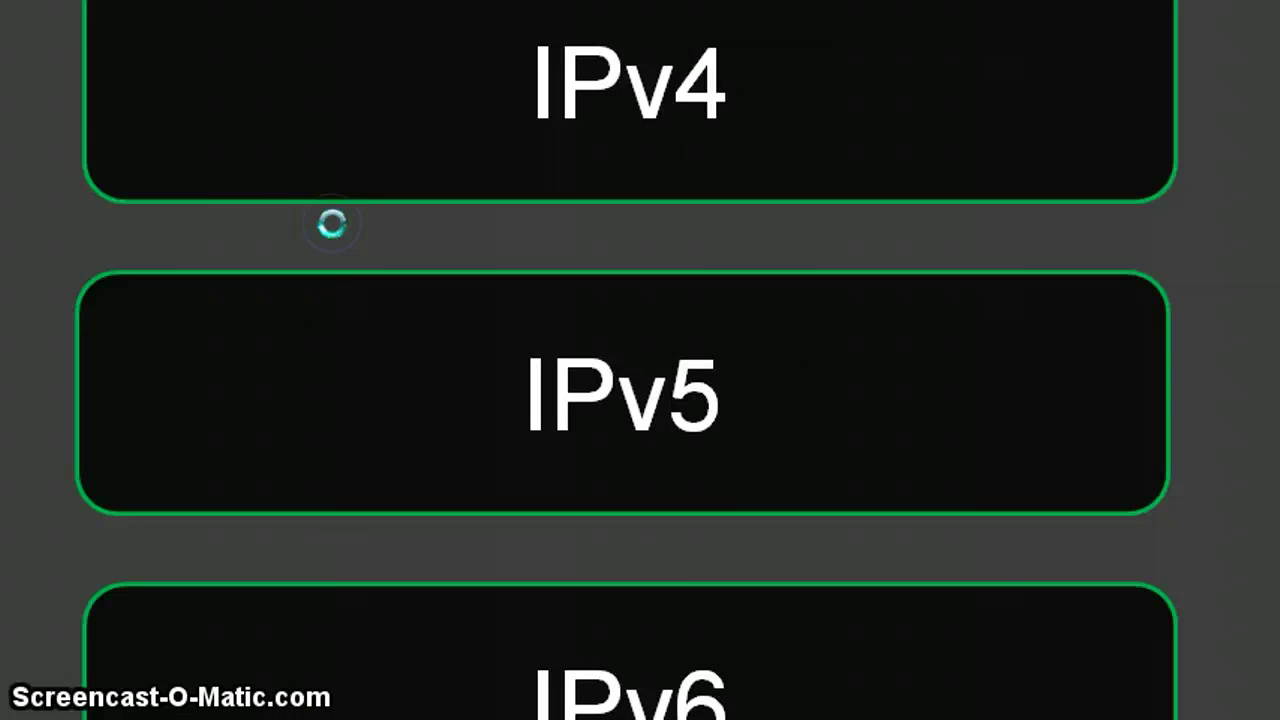
left_click(323, 229)
key("Escape")
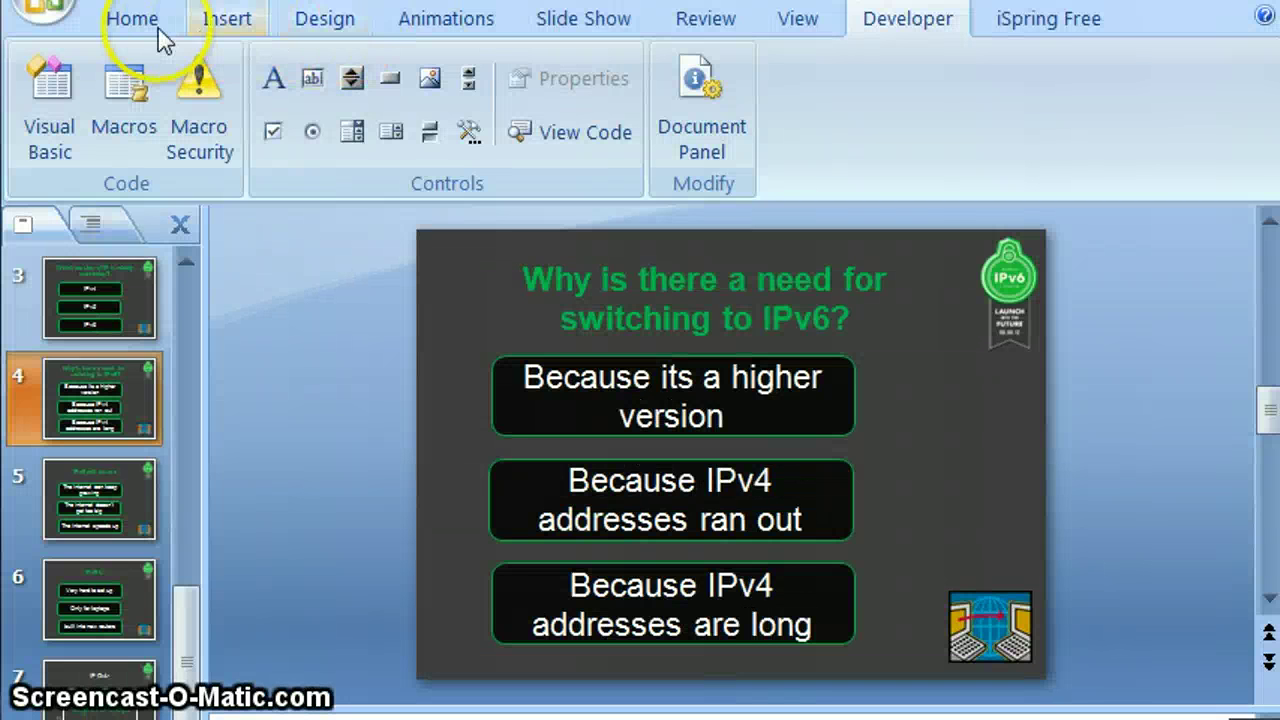
- Turn off advancing on mouse click for slide 4, "Why is there a need for switching to IPv6?"
left_click(604, 28)
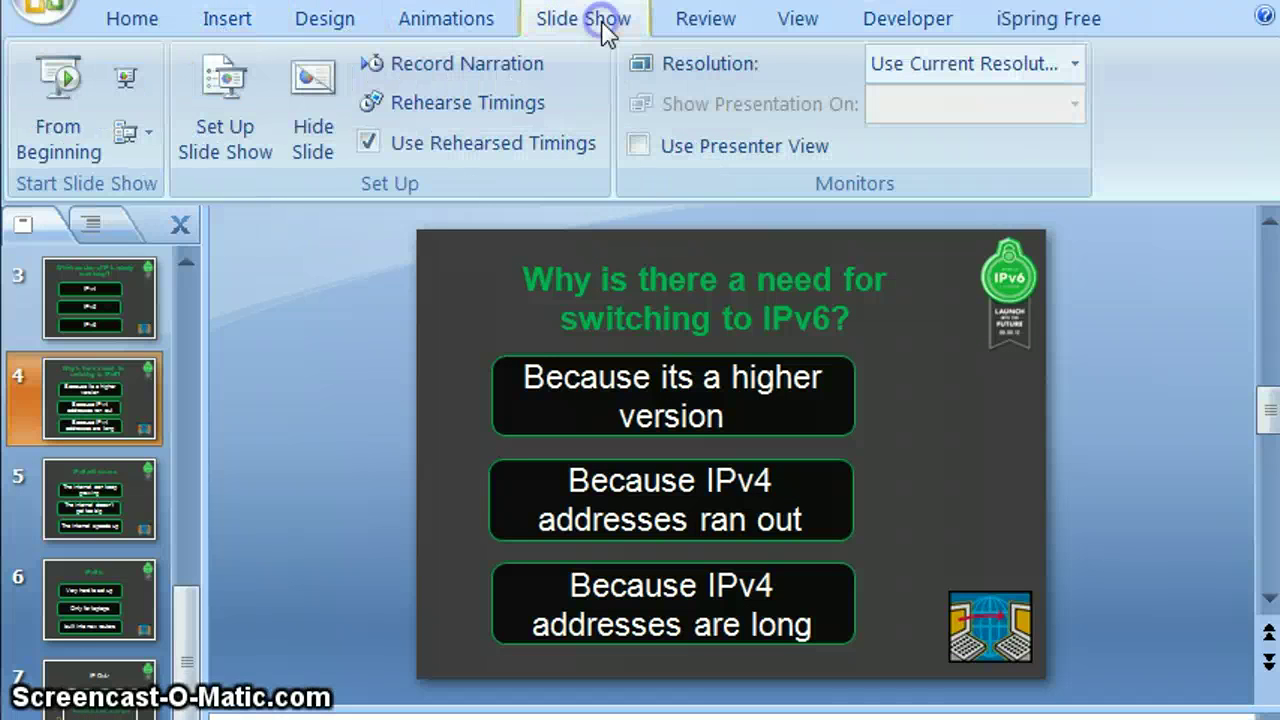
left_click(422, 32)
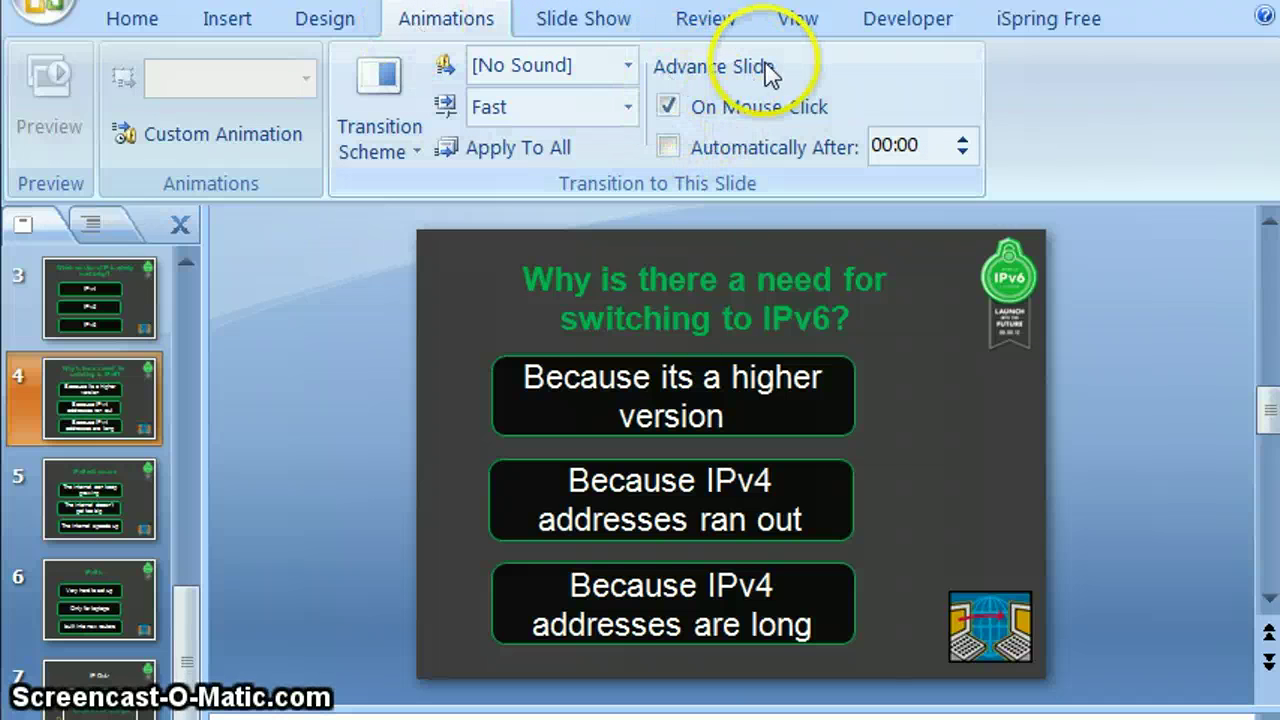
left_click(668, 107)
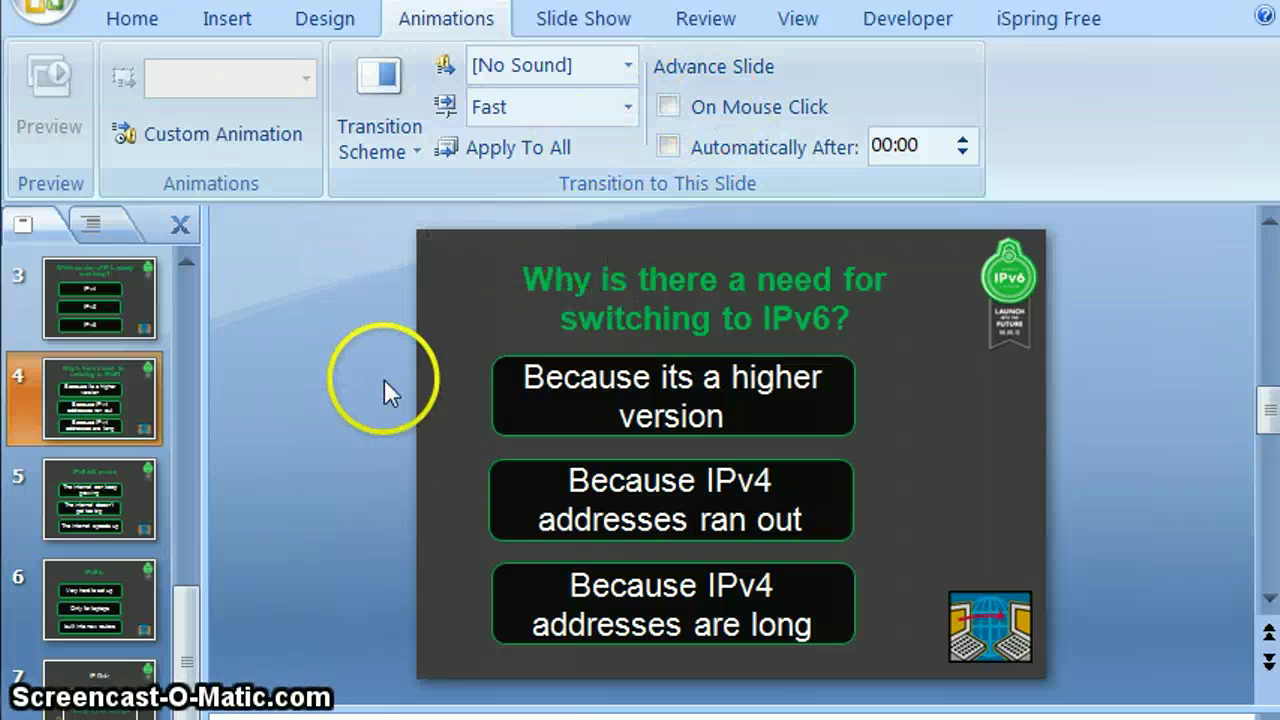
- Select the Finish button on slide 7, review the Module1 macros down to the finish procedure, and return to the presentation
left_click(103, 688)
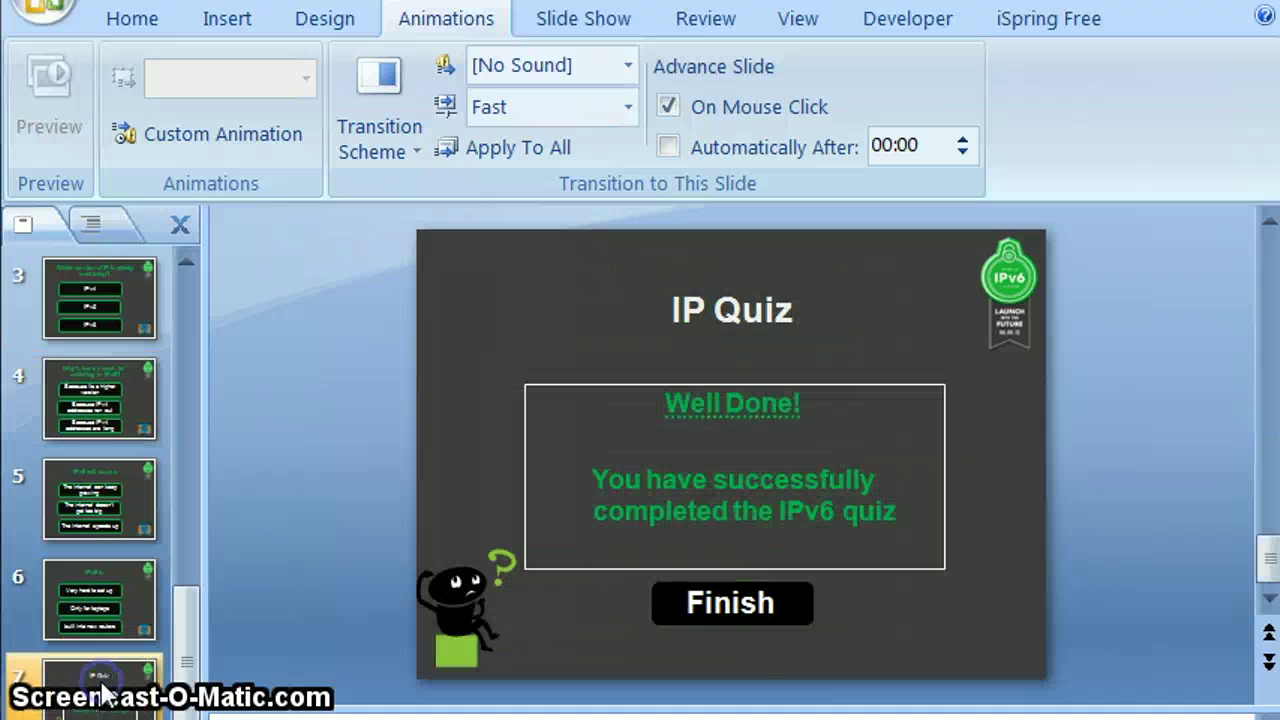
left_click(662, 597)
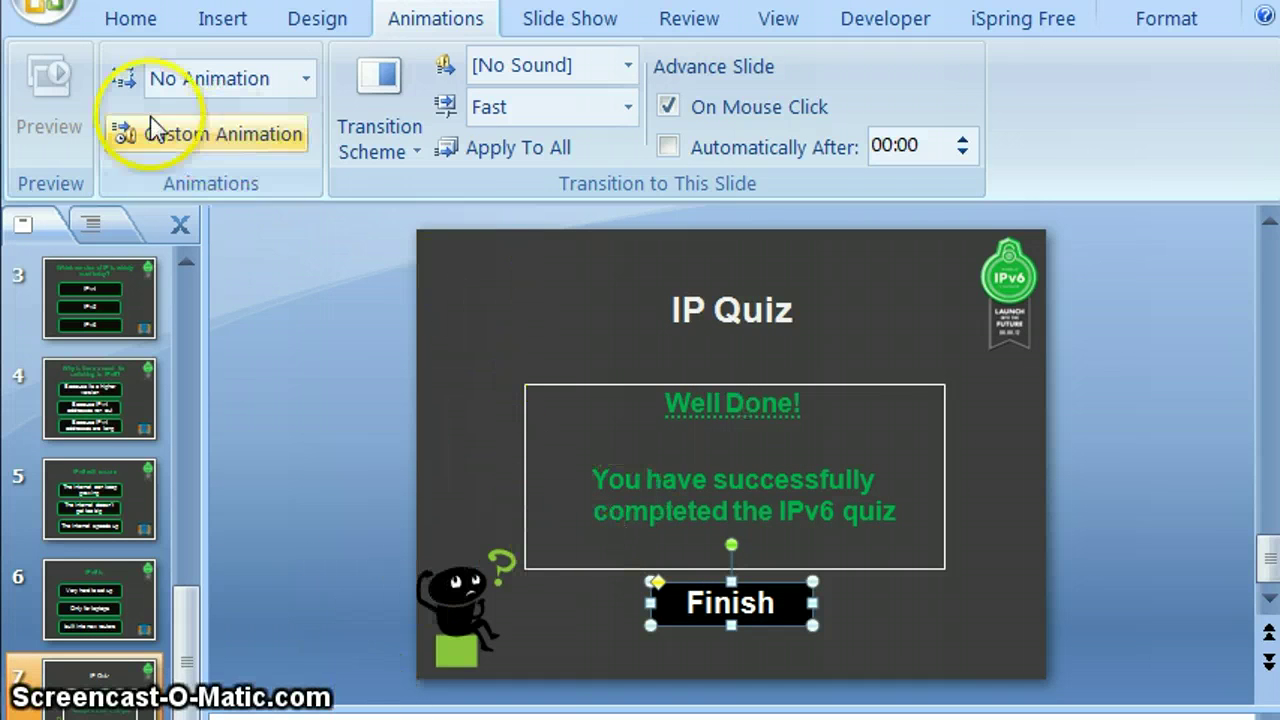
left_click(852, 30)
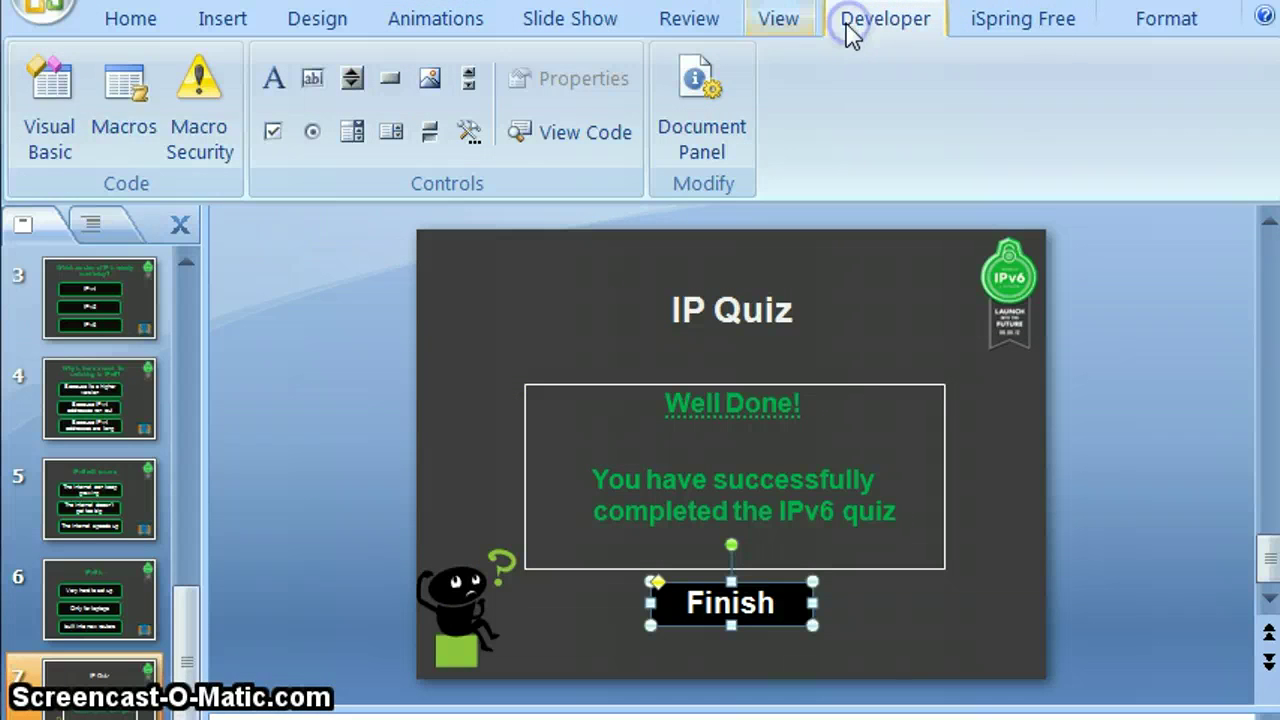
left_click(58, 111)
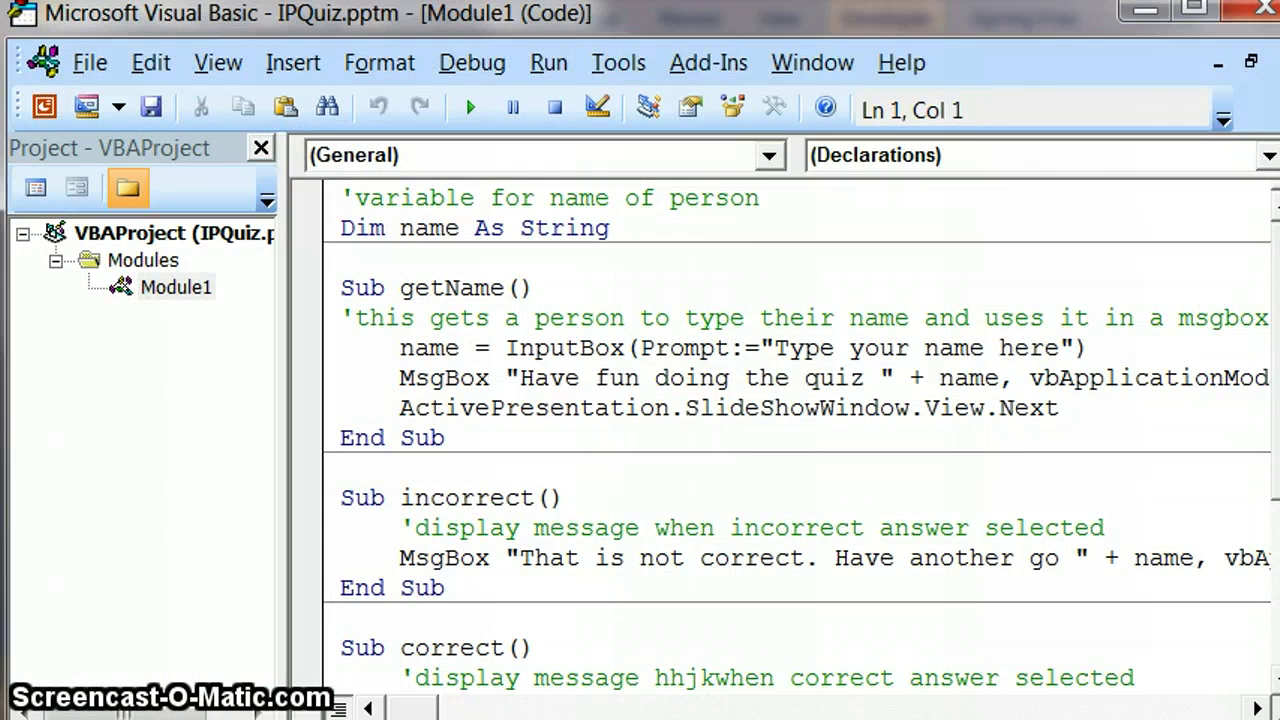
scroll(800, 430, "down", 3)
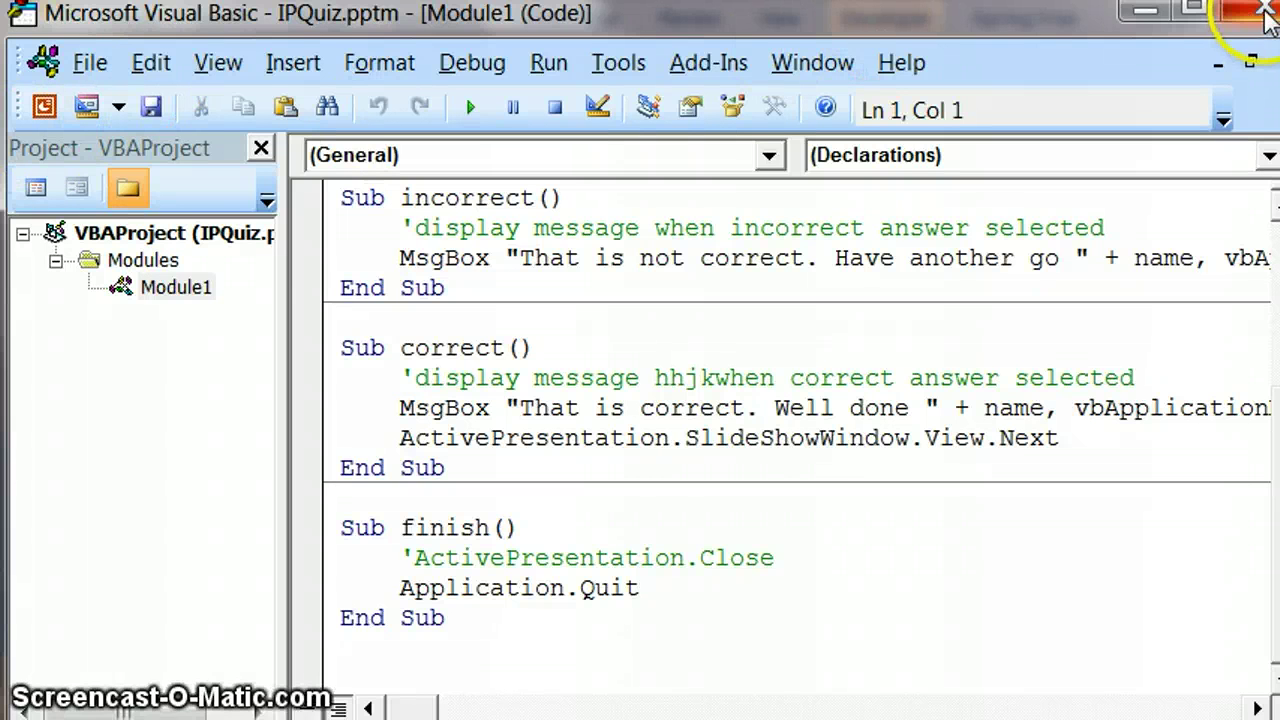
key("alt+Tab")
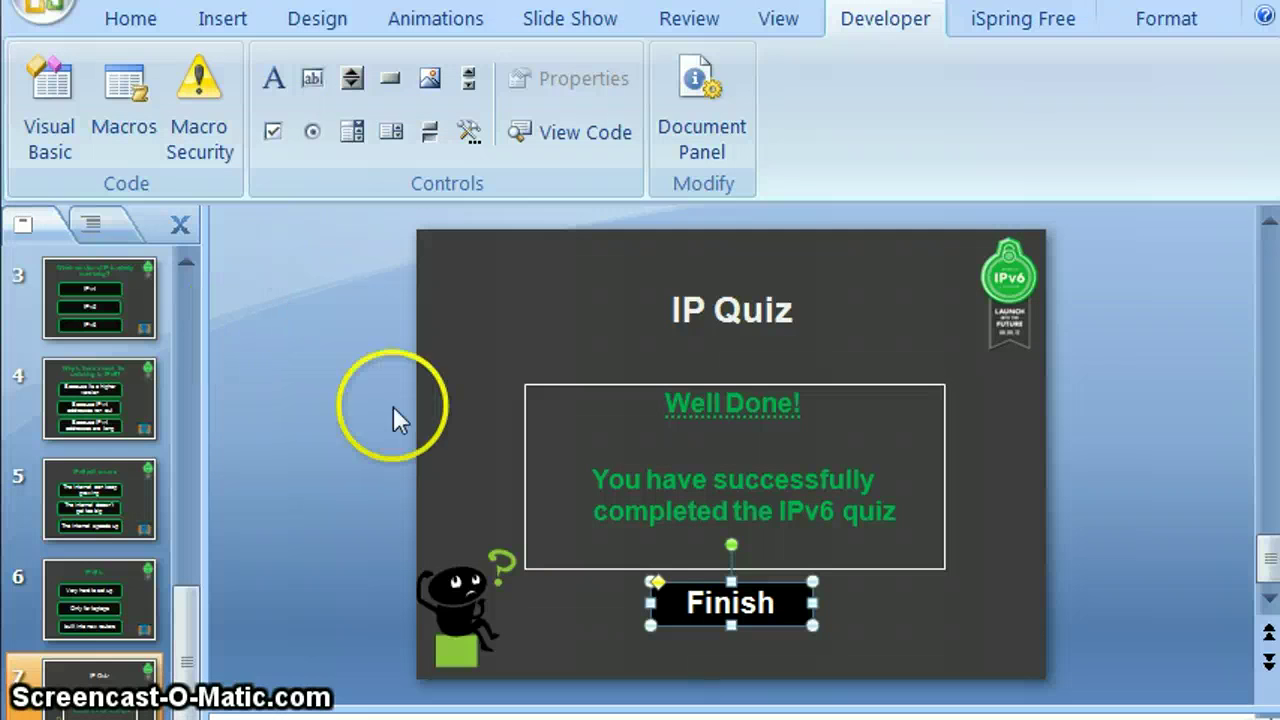
- Replay the slide show from the beginning, try advancing the first two slides from their empty areas, and exit on slide 3
key("F5")
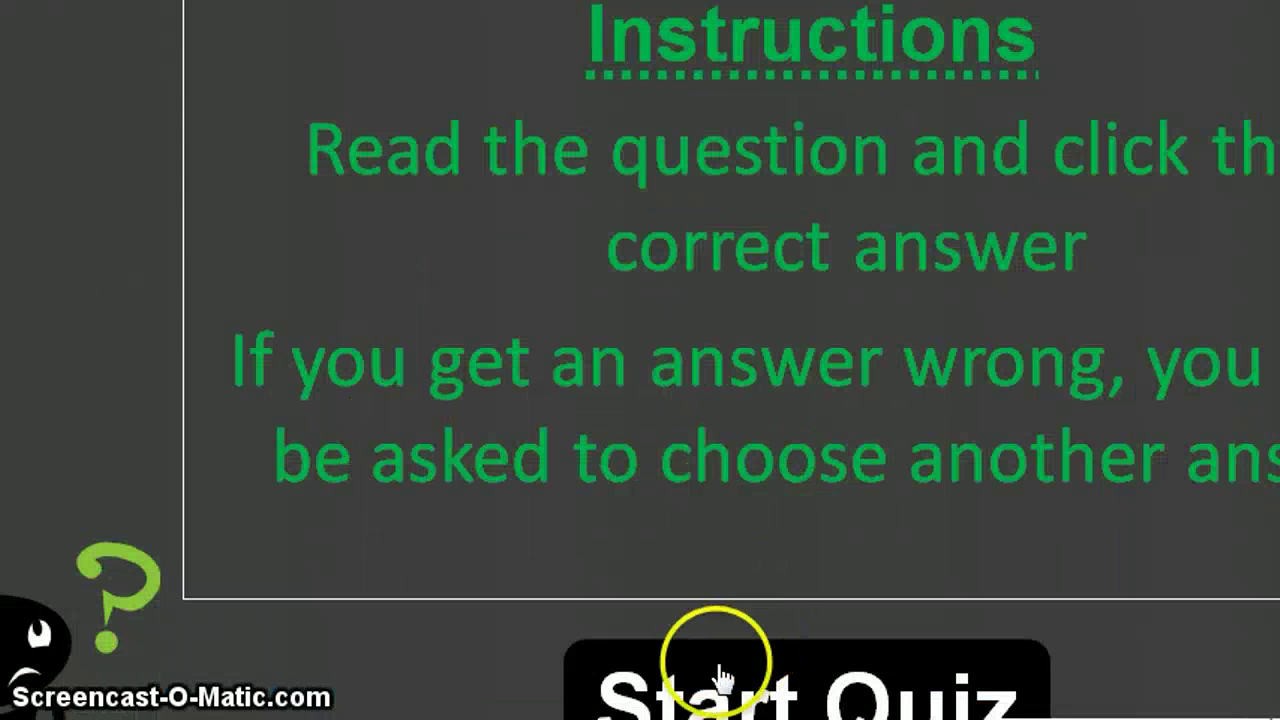
left_click(146, 259)
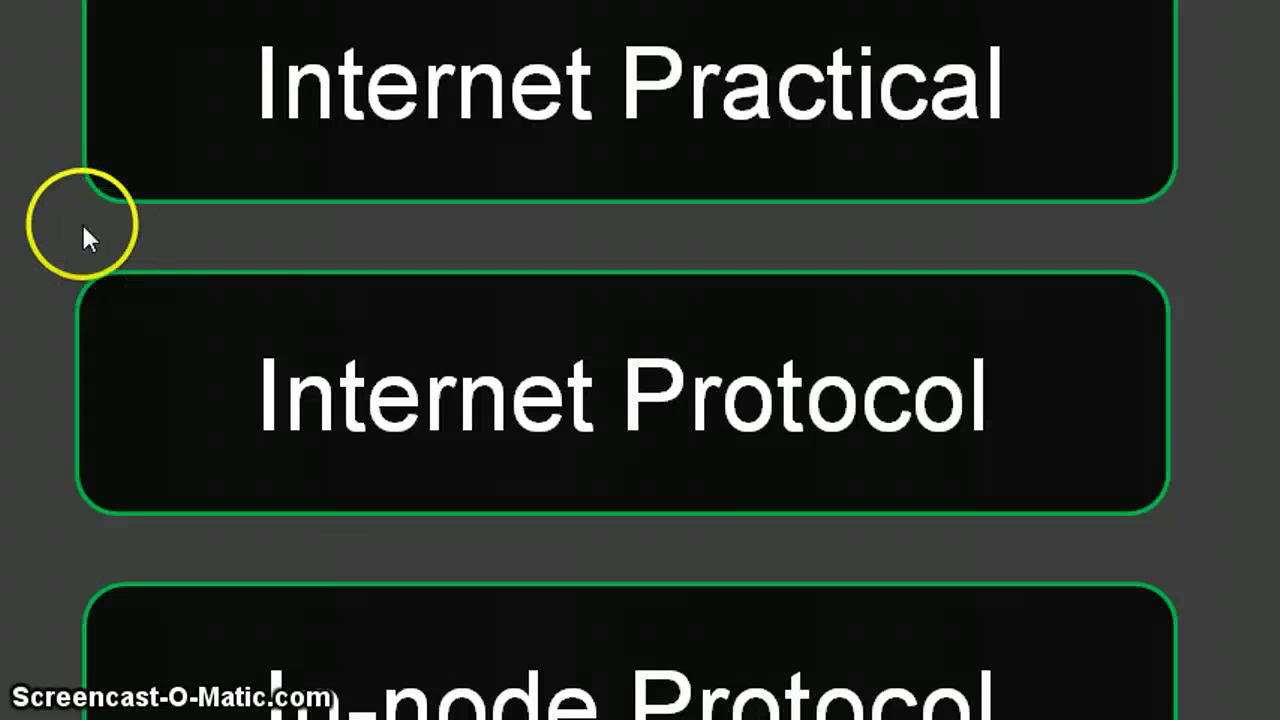
left_click(81, 218)
key("Escape")
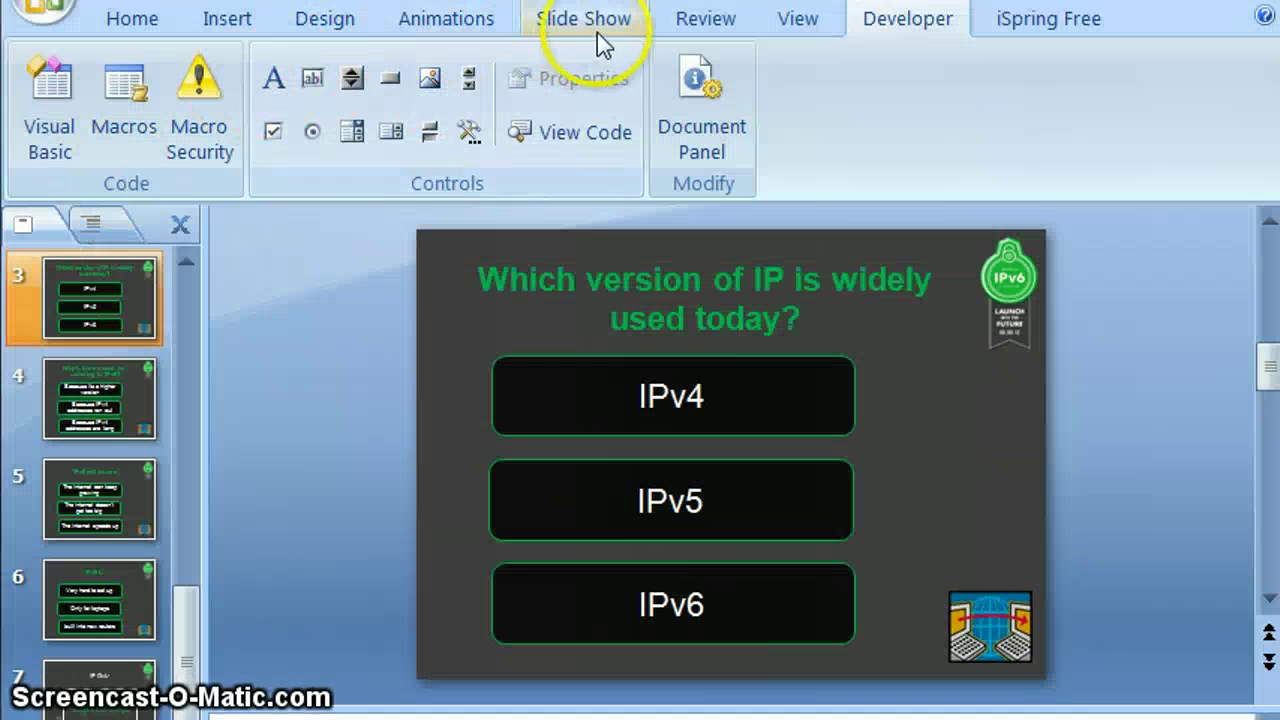
- Turn off advancing on mouse click for slide 3 and test the slide show from its empty areas
left_click(478, 26)
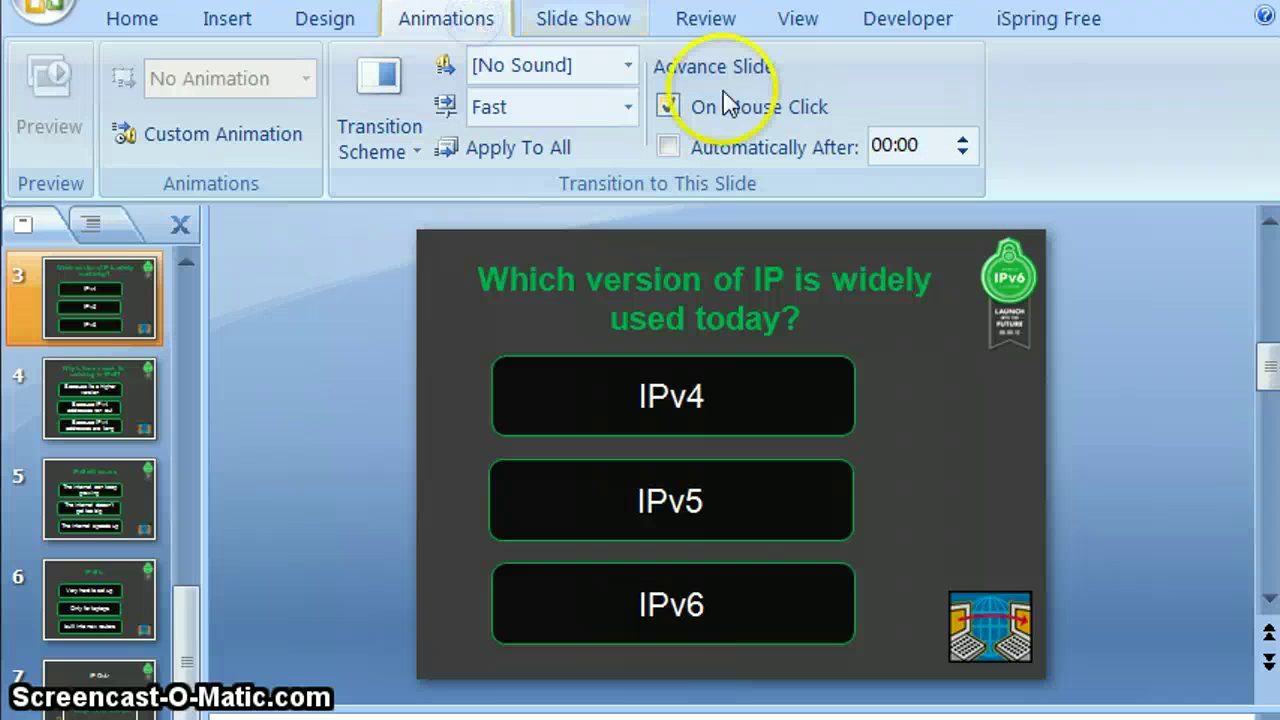
left_click(668, 107)
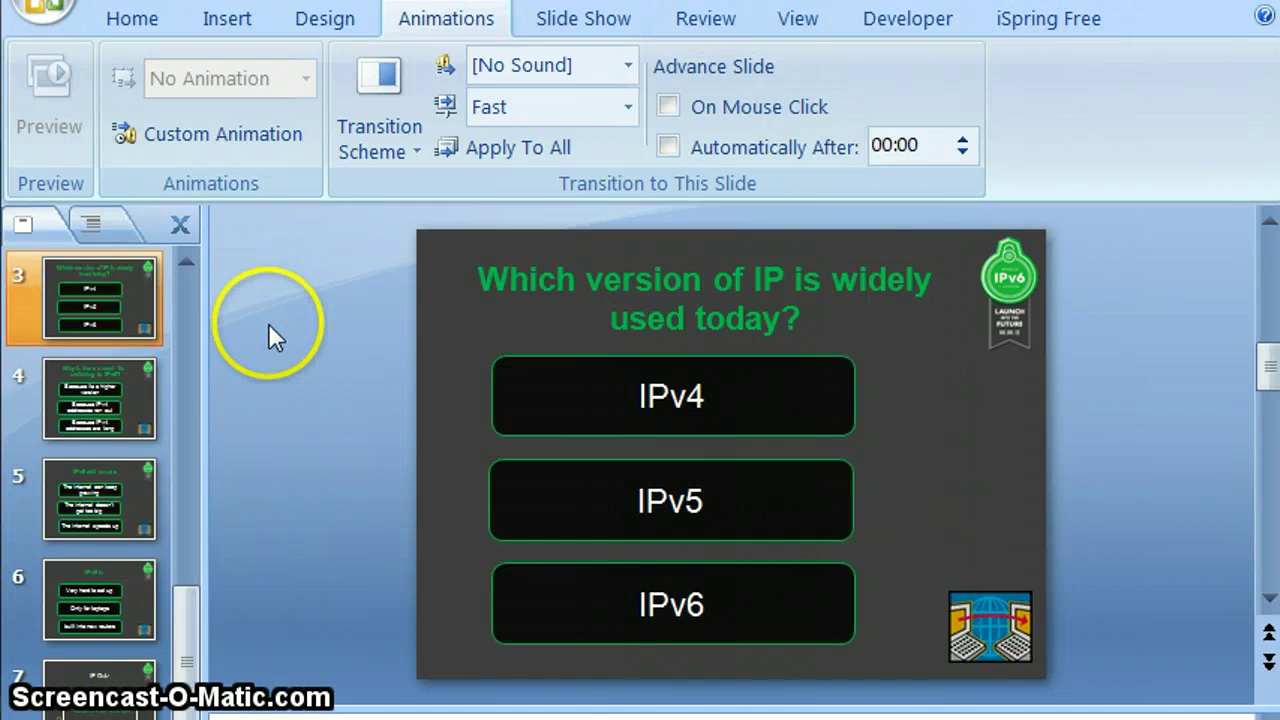
key("F5")
left_click(78, 280)
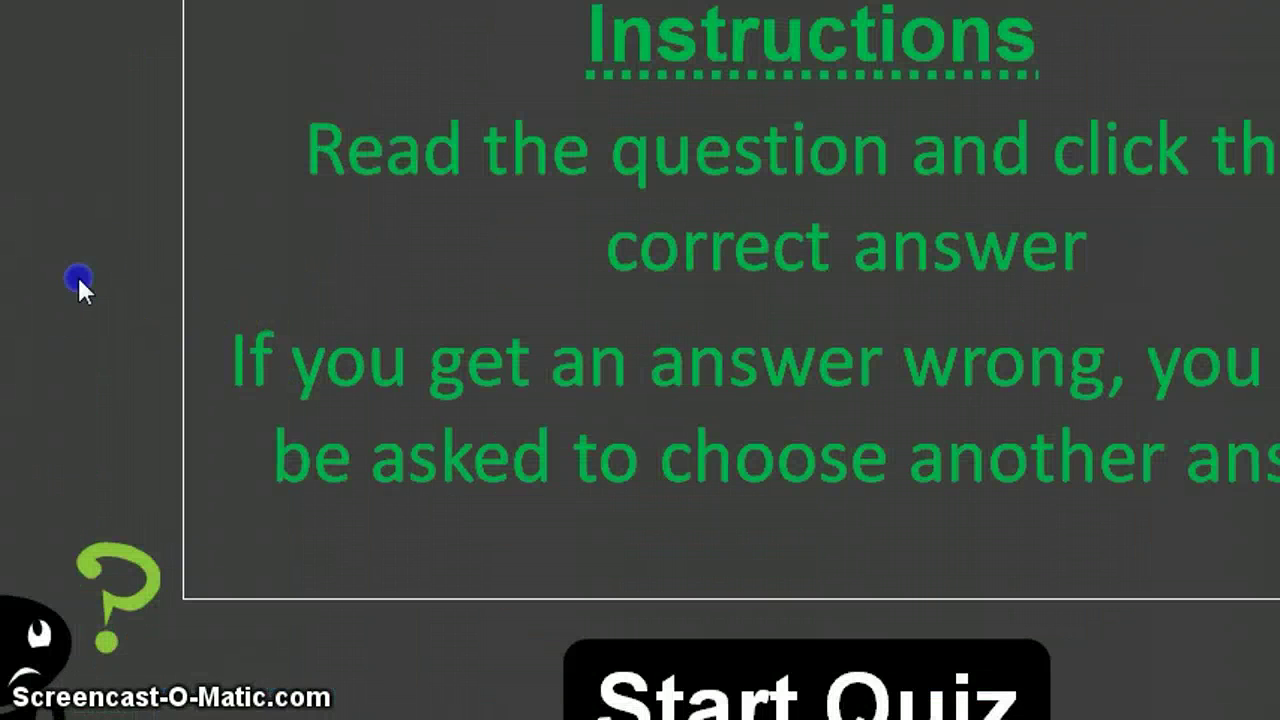
left_click(26, 200)
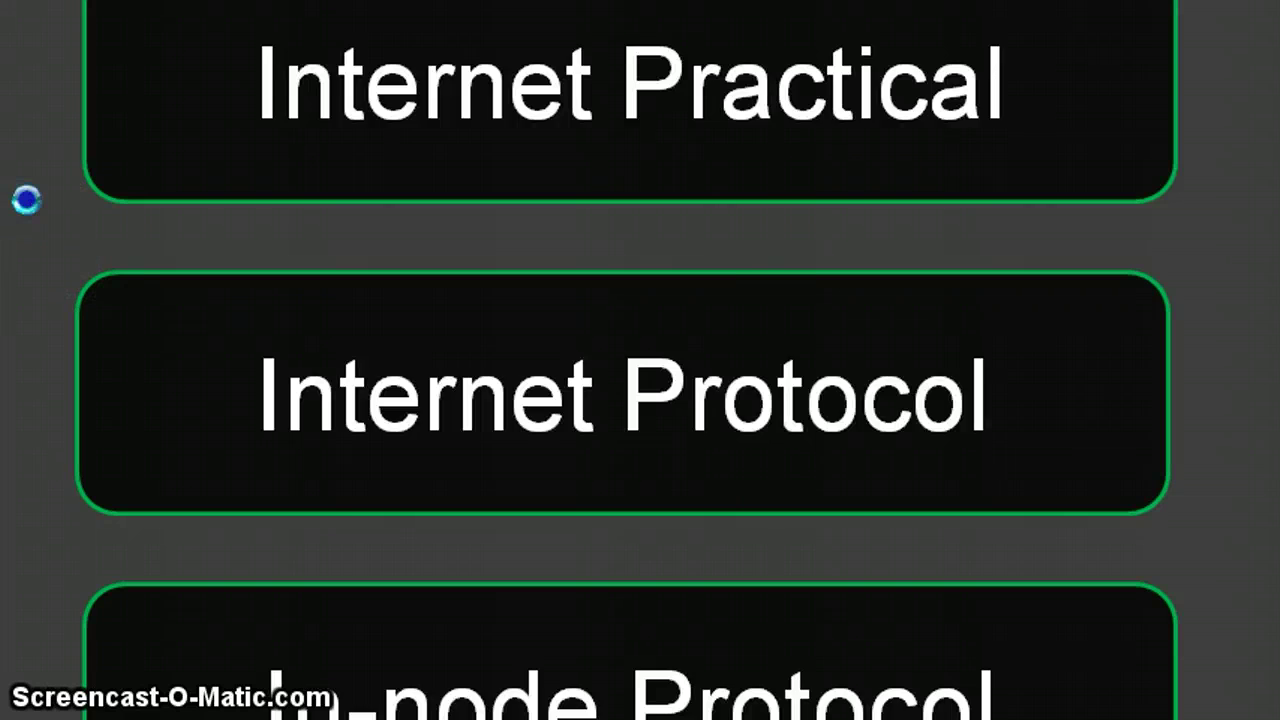
key("Escape")
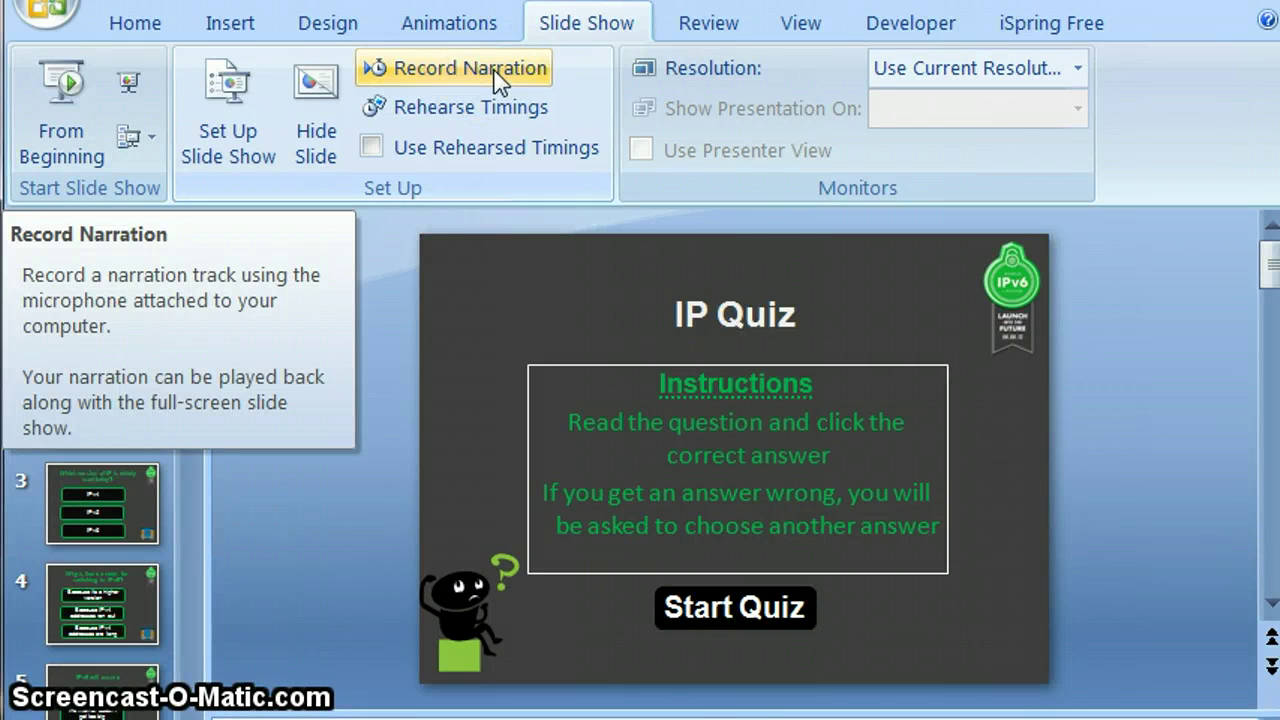
- Set up the slide show as browsed at a kiosk (full screen), showing all slides and advancing manually
left_click(225, 130)
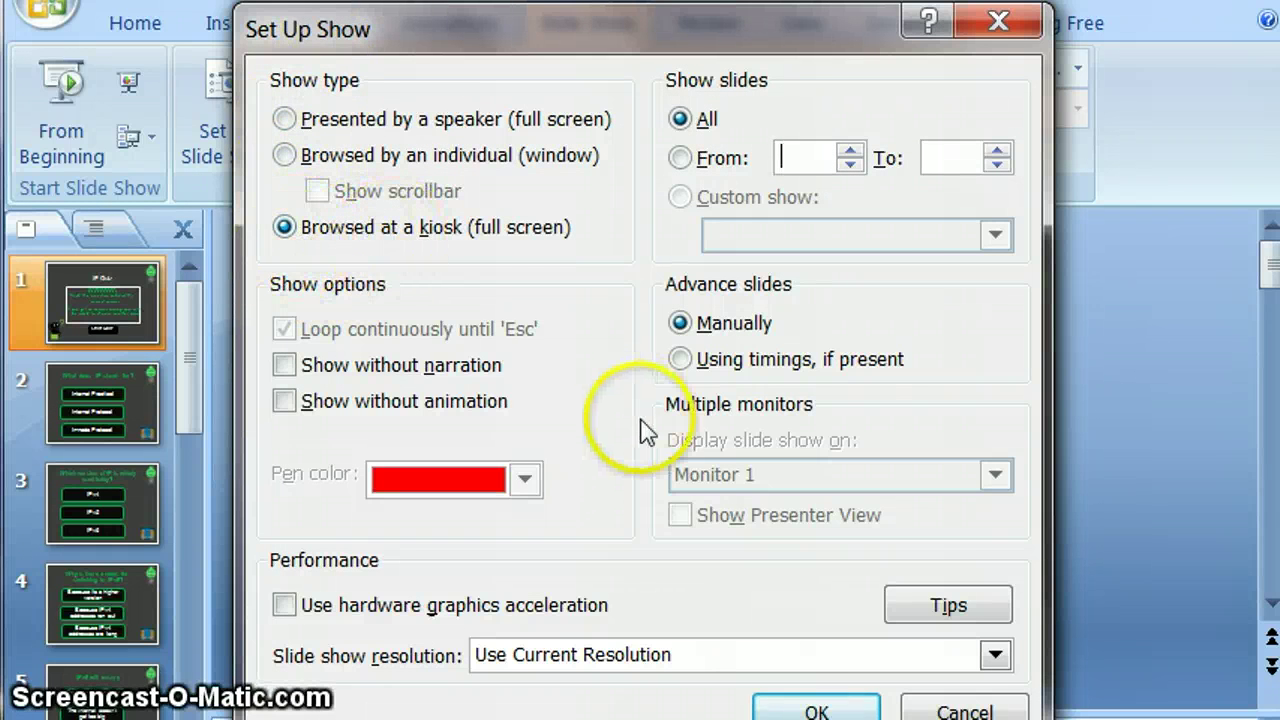
left_click(808, 708)
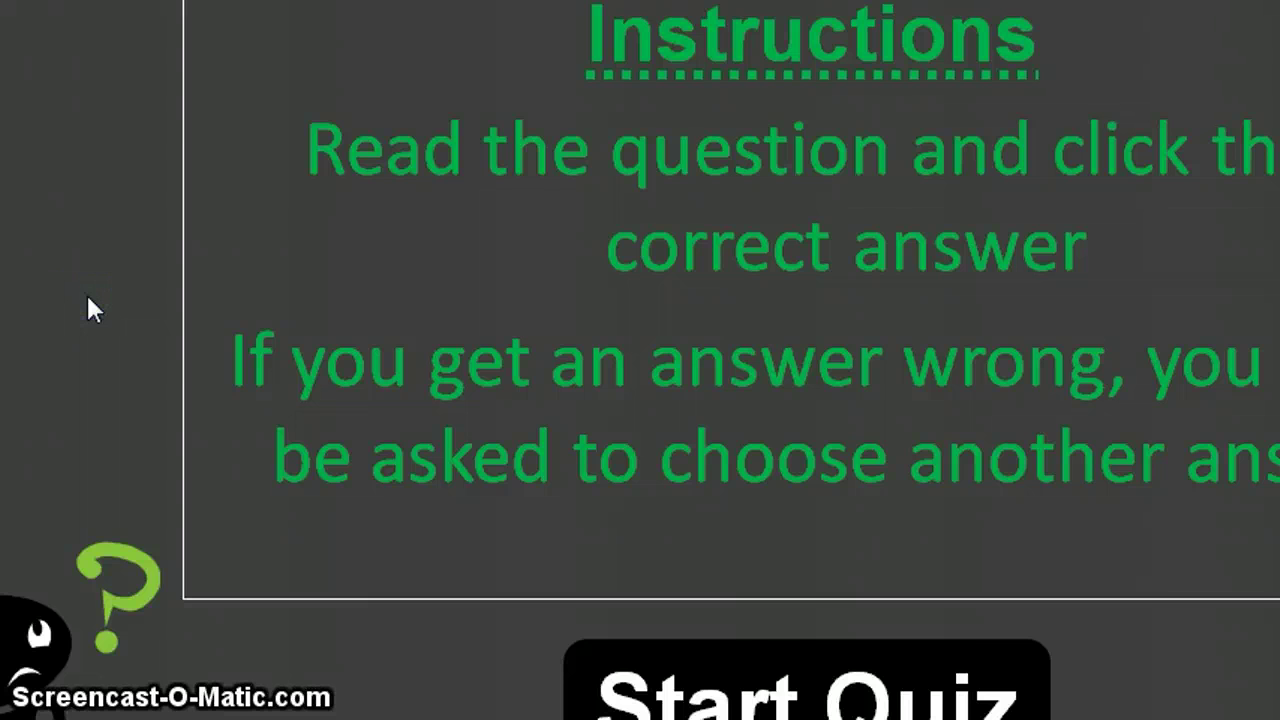
- Start the quiz in the slide show, enter the player's name, and acknowledge the greeting message
left_click(738, 645)
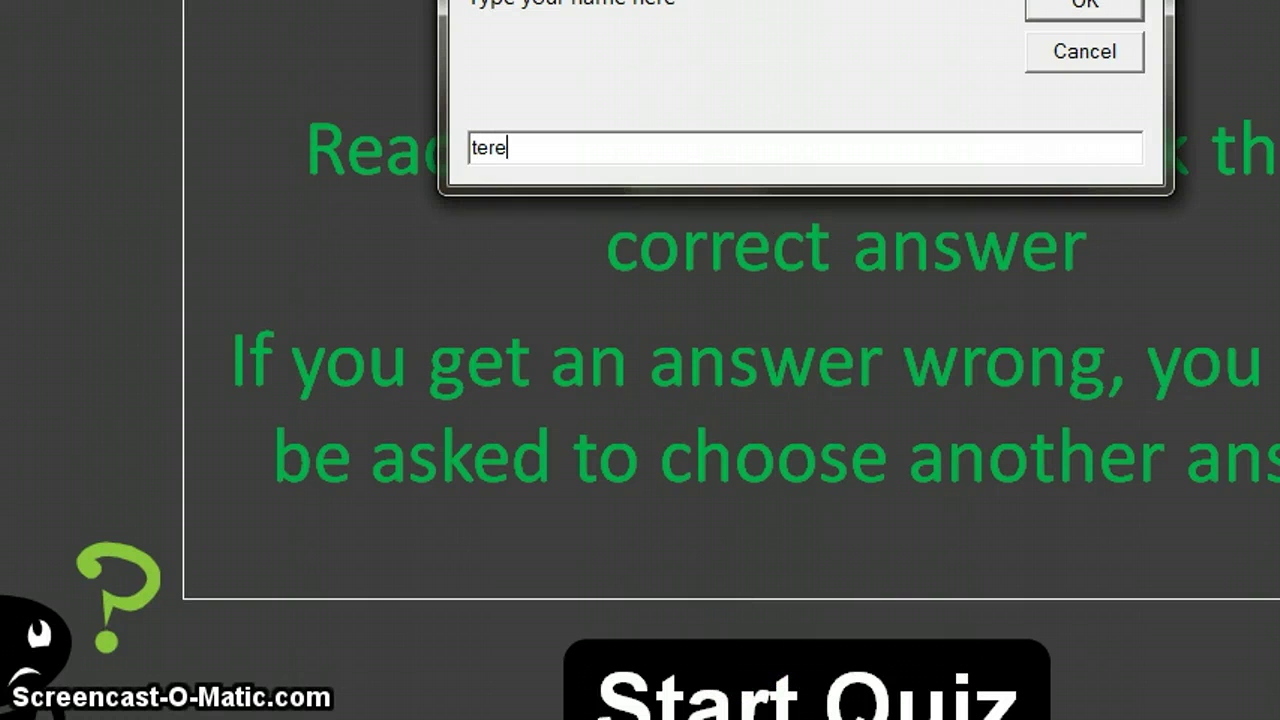
type("terence")
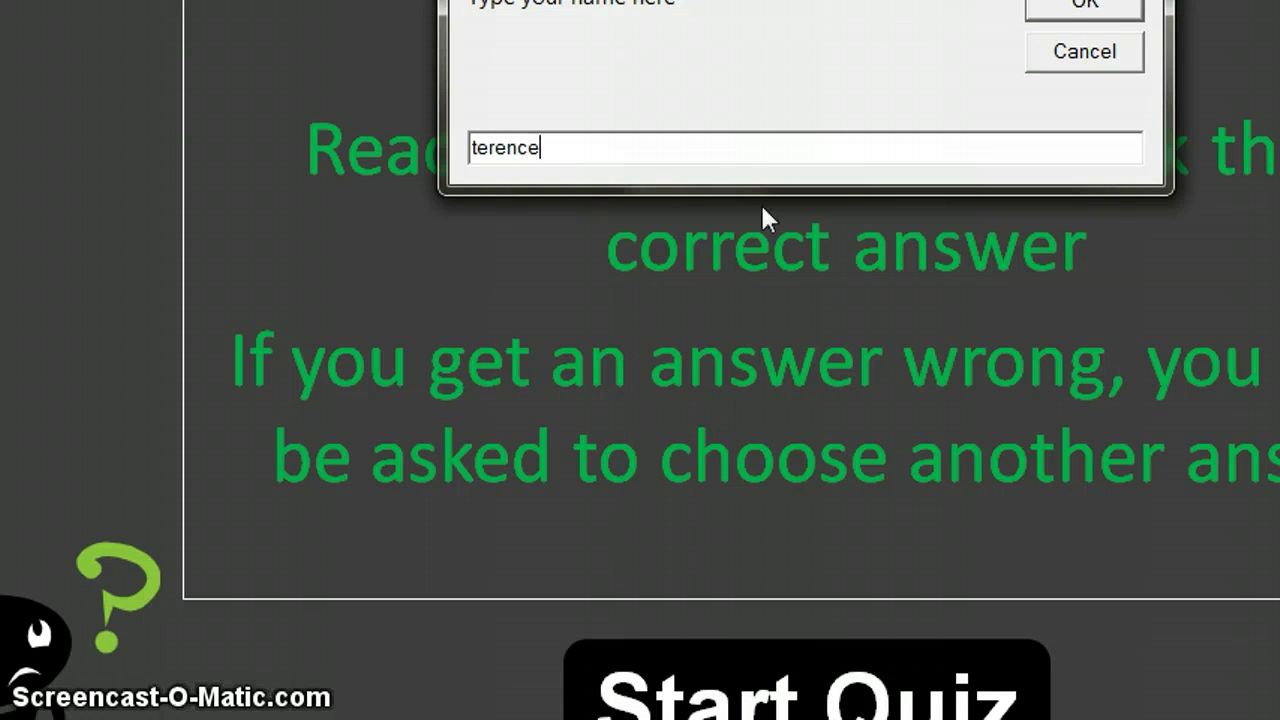
left_click(1128, 16)
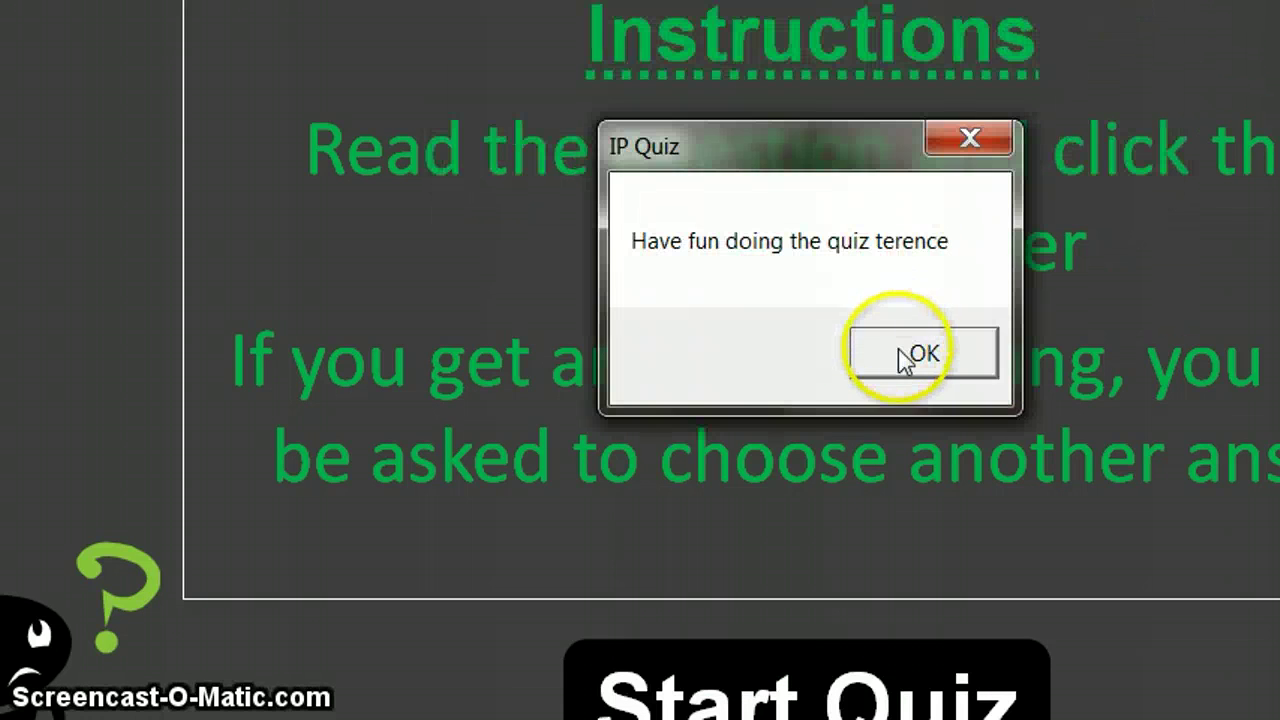
left_click(902, 355)
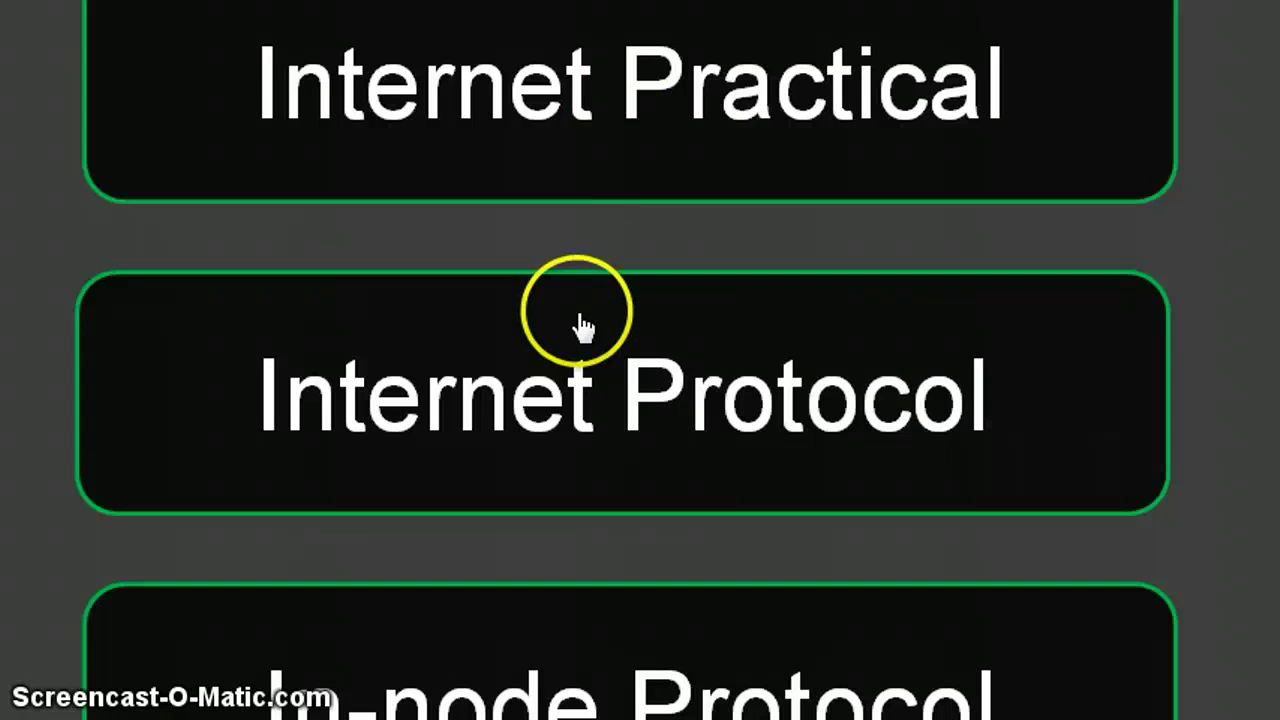
- Answer the first three questions with Internet Protocol, IPv4 and "Because IPv4 addresses ran out", acknowledging each feedback message
left_click(578, 312)
left_click(910, 360)
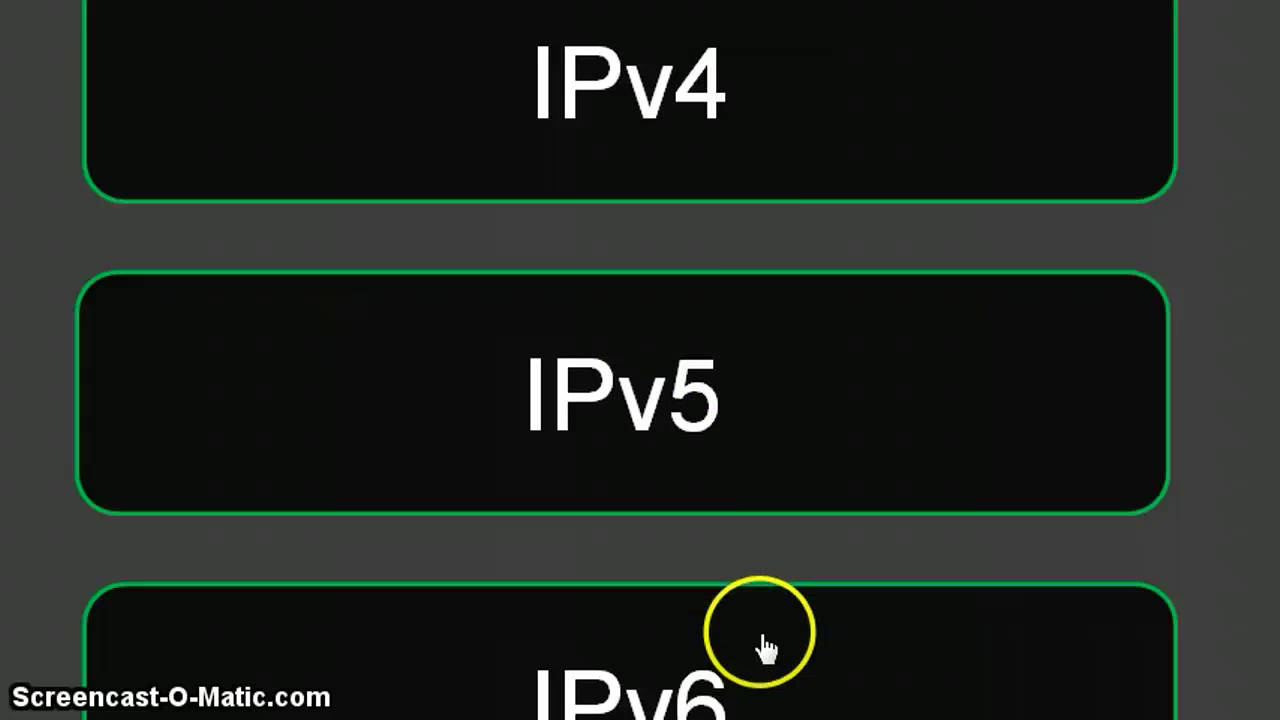
left_click(808, 152)
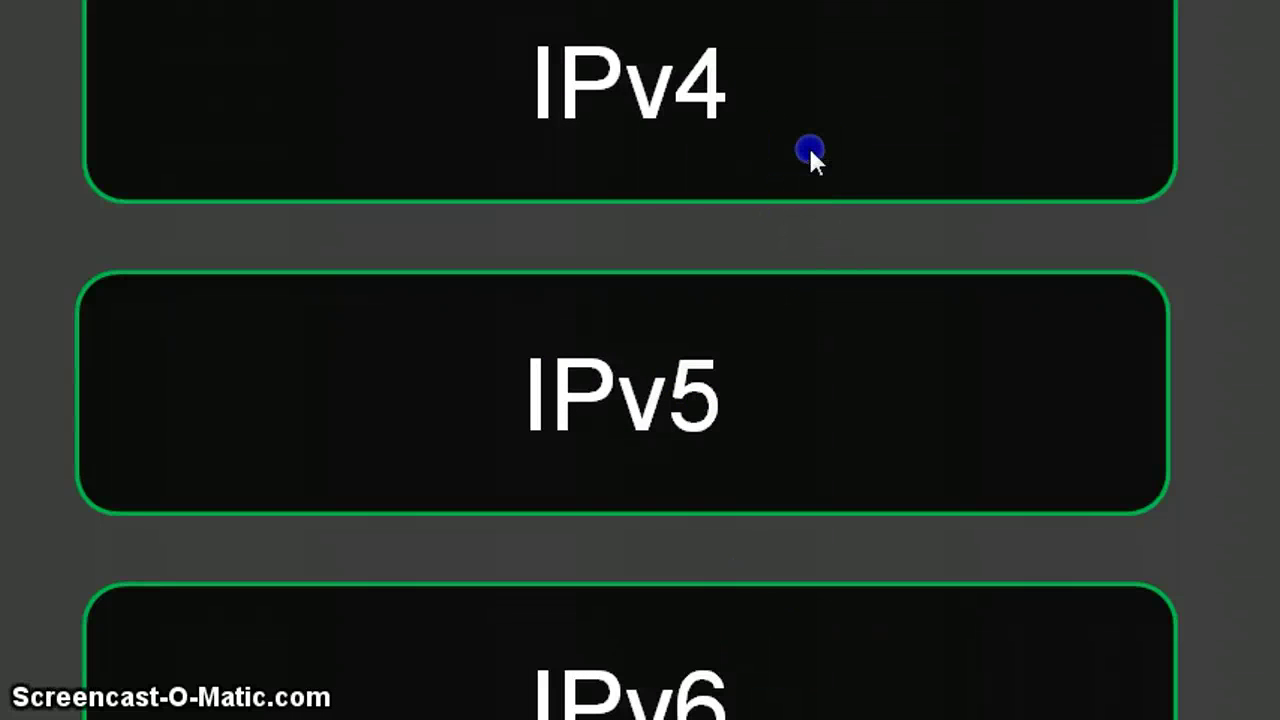
left_click(914, 354)
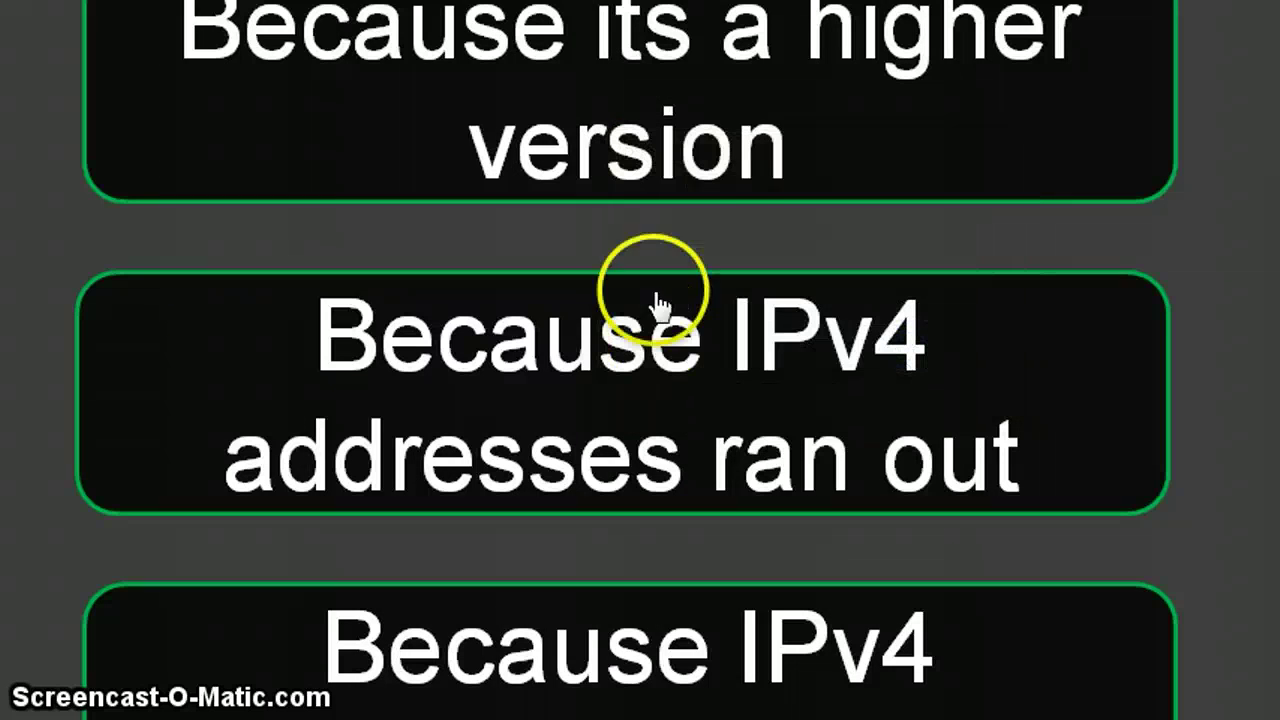
left_click(702, 385)
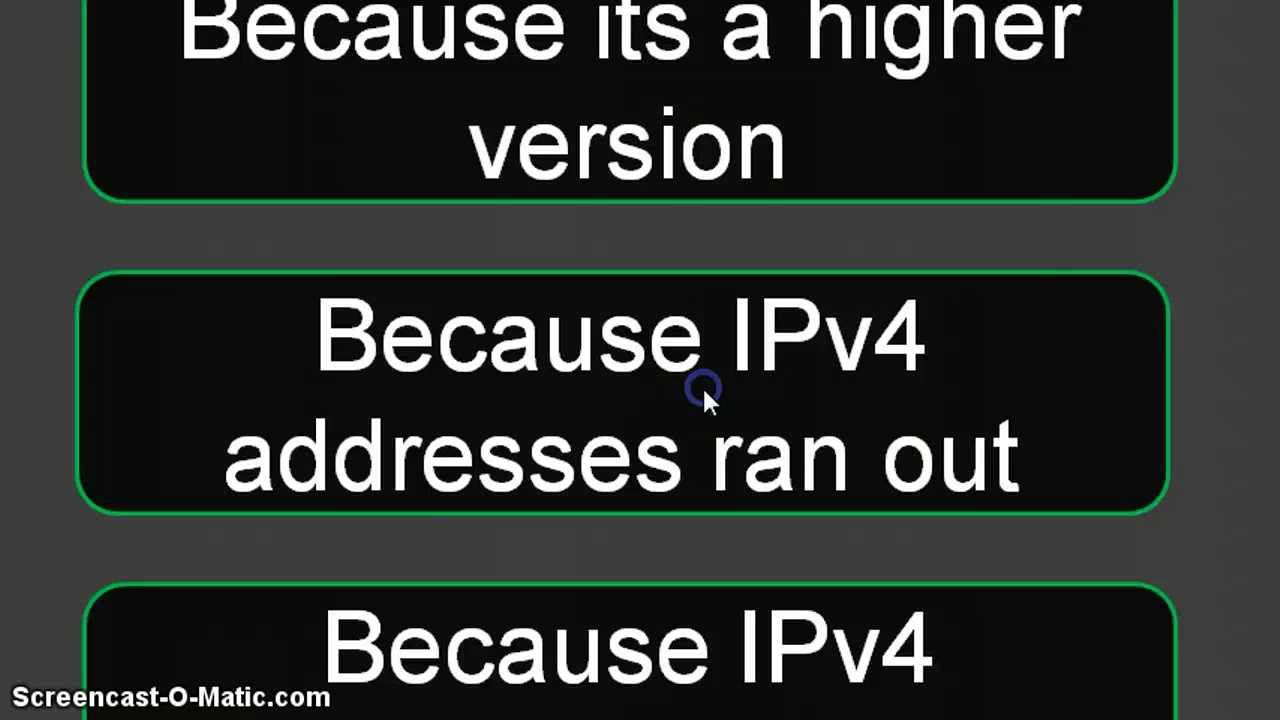
left_click(916, 354)
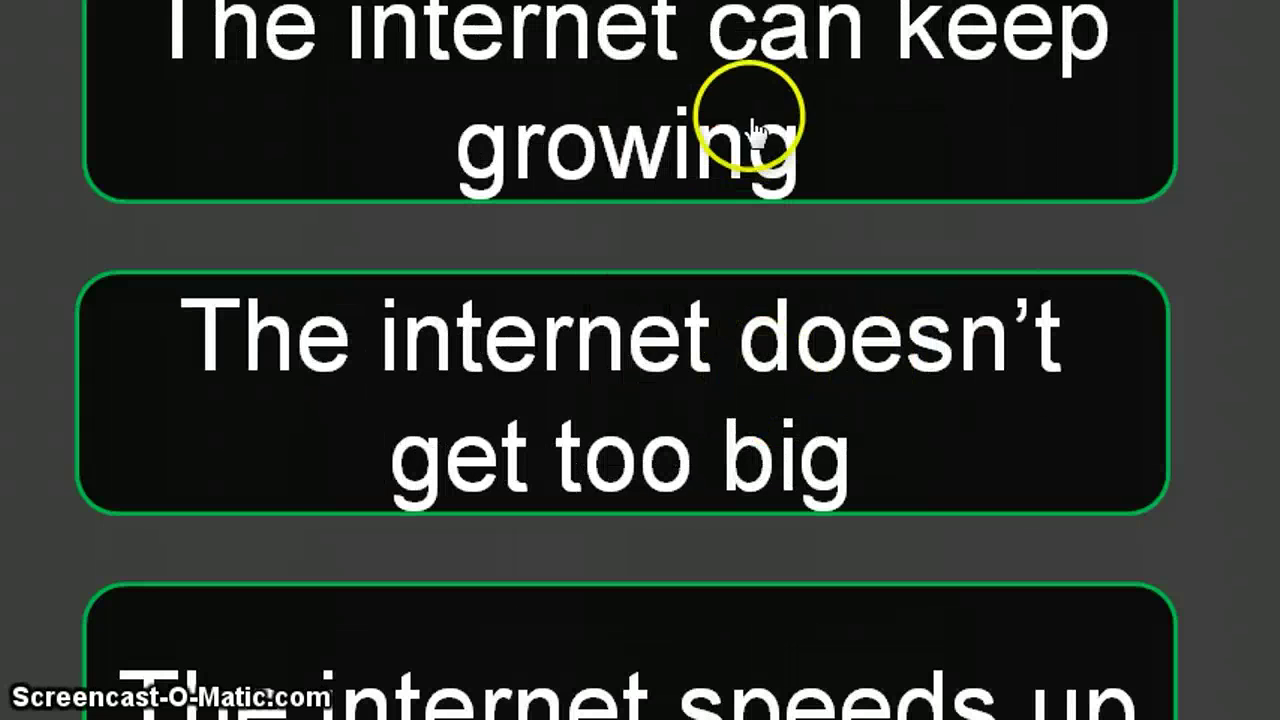
- Answer the last two questions with "The internet can keep growing" and "built into new routers", acknowledging each feedback message
left_click(750, 110)
left_click(918, 354)
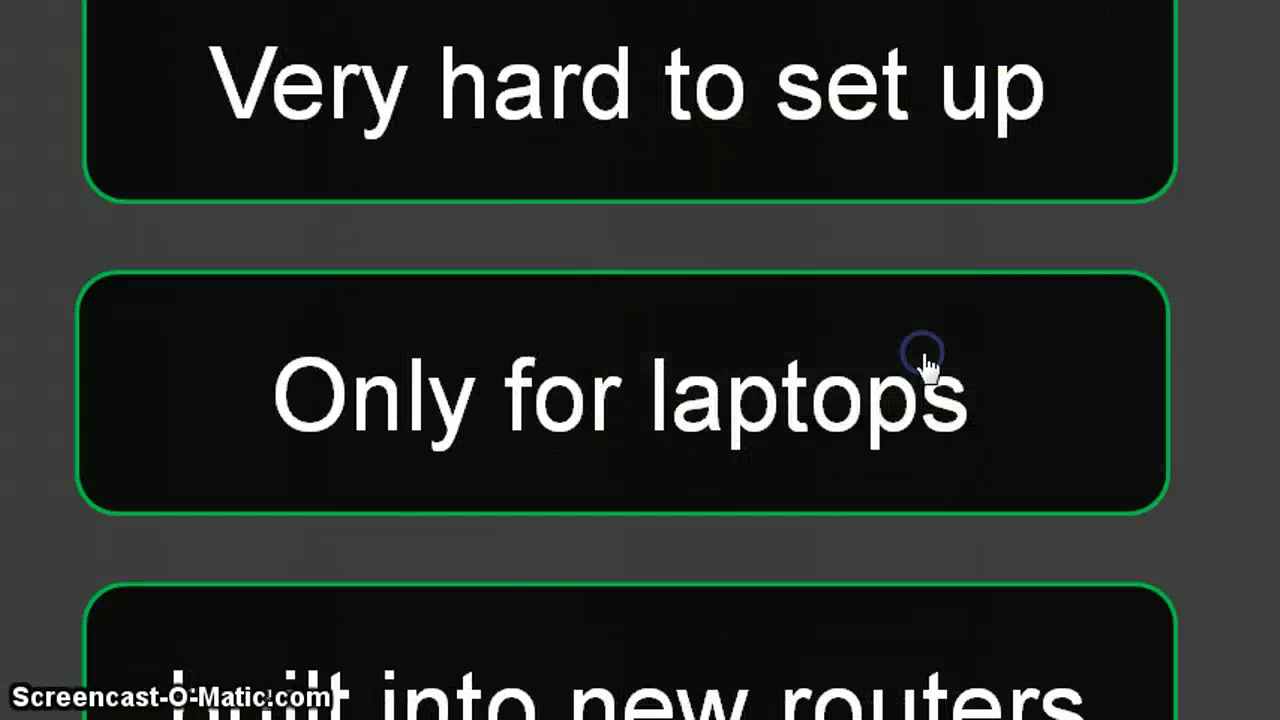
left_click(651, 432)
left_click(543, 623)
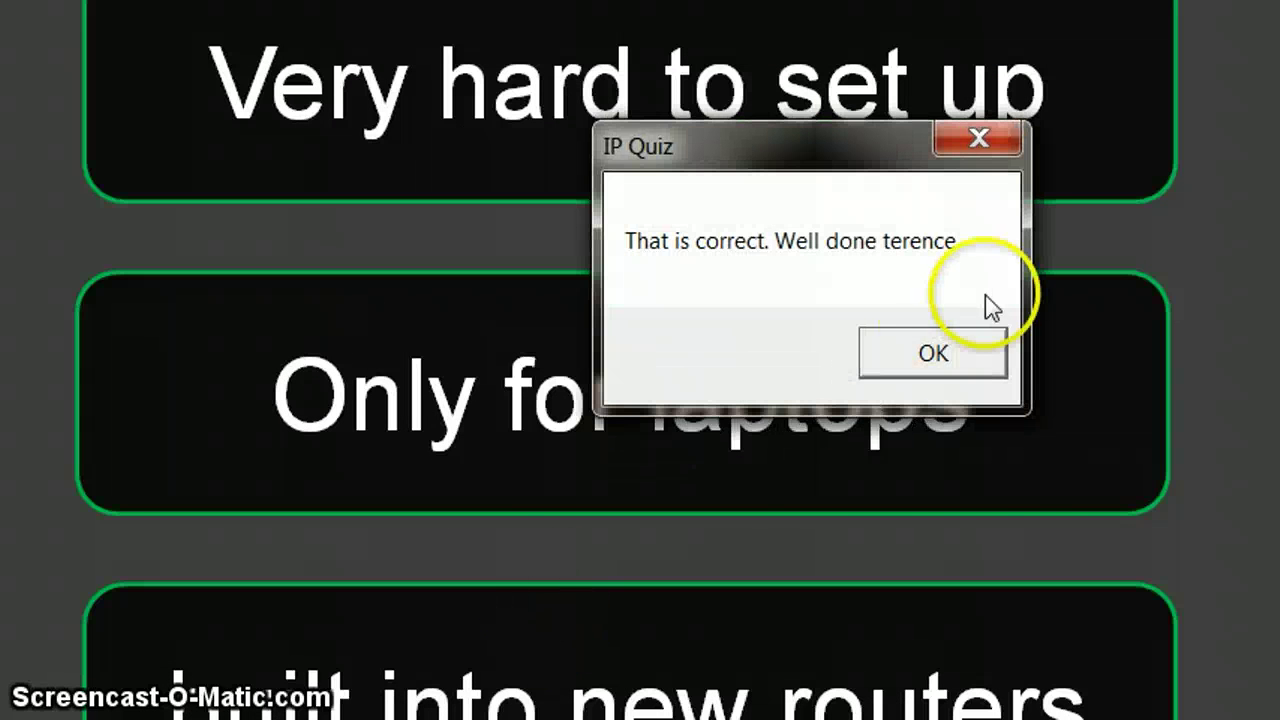
left_click(960, 352)
- Finish the quiz from its Well Done! slide so that the finish macro quits the application
left_click(741, 662)
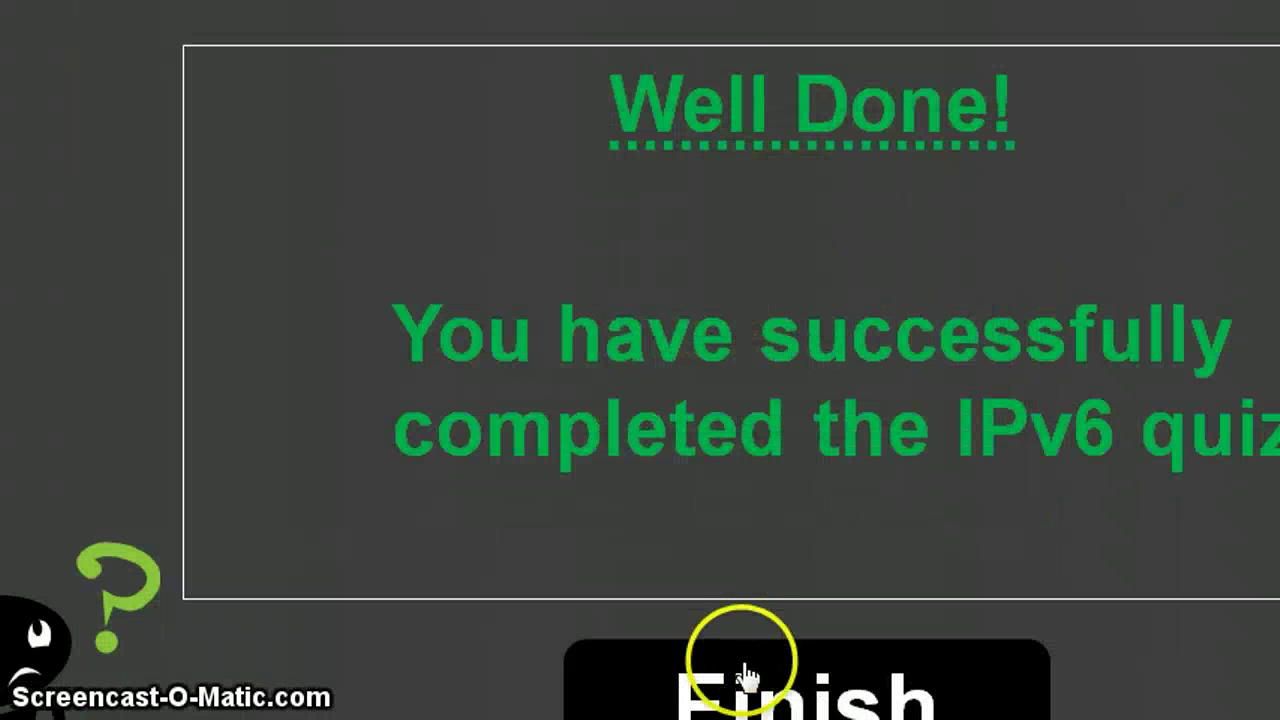
left_click(682, 676)
left_click(798, 680)
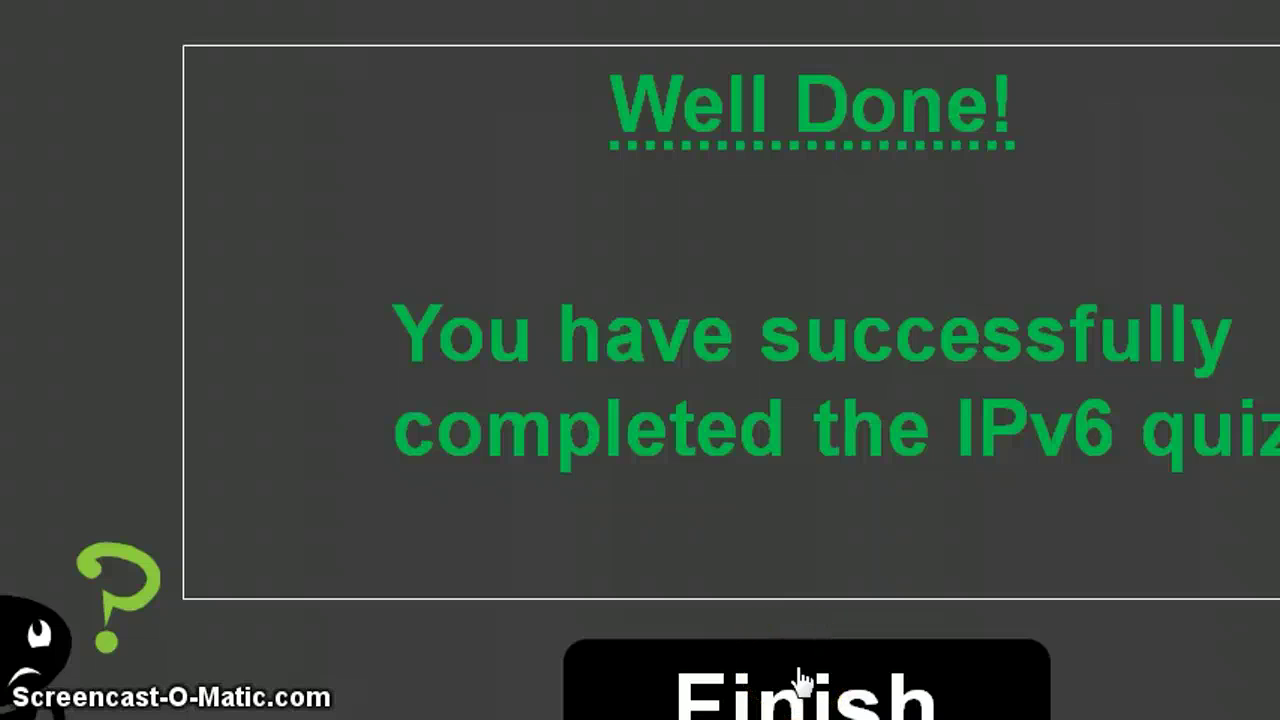
left_click(798, 676)
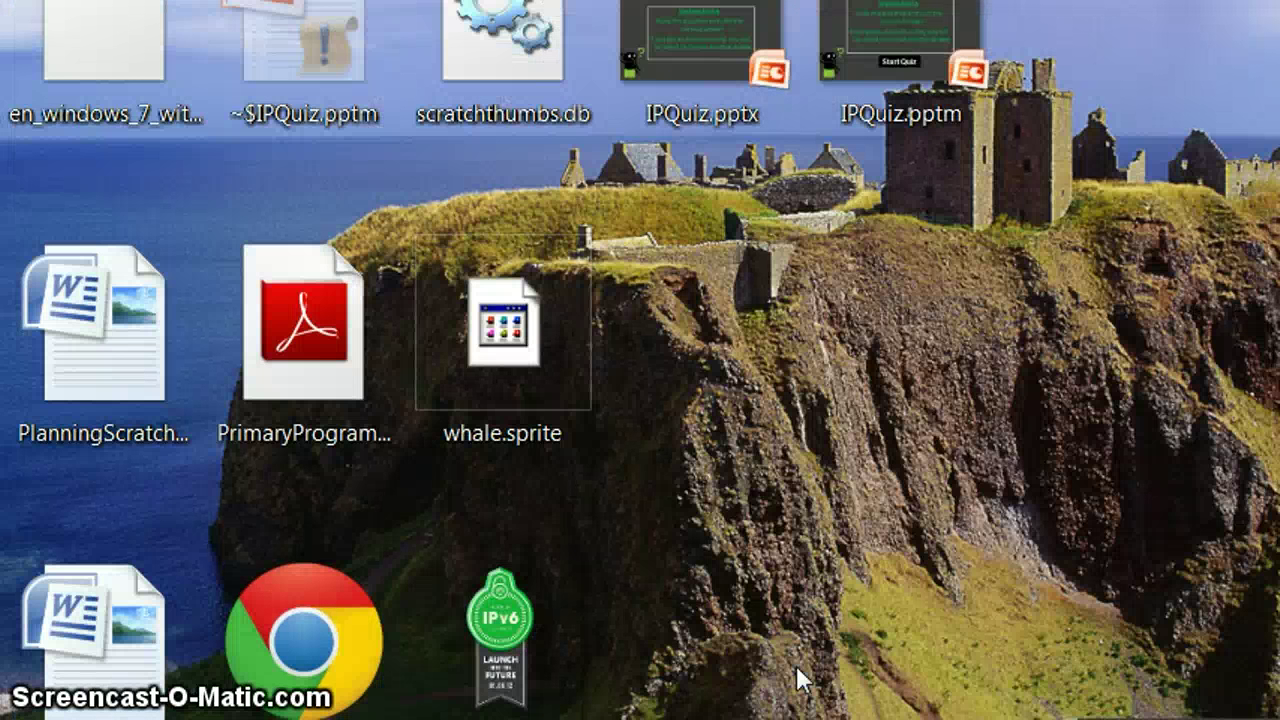
- Select the macro-enabled IPQuiz.pptm file on the desktop
left_click(917, 230)
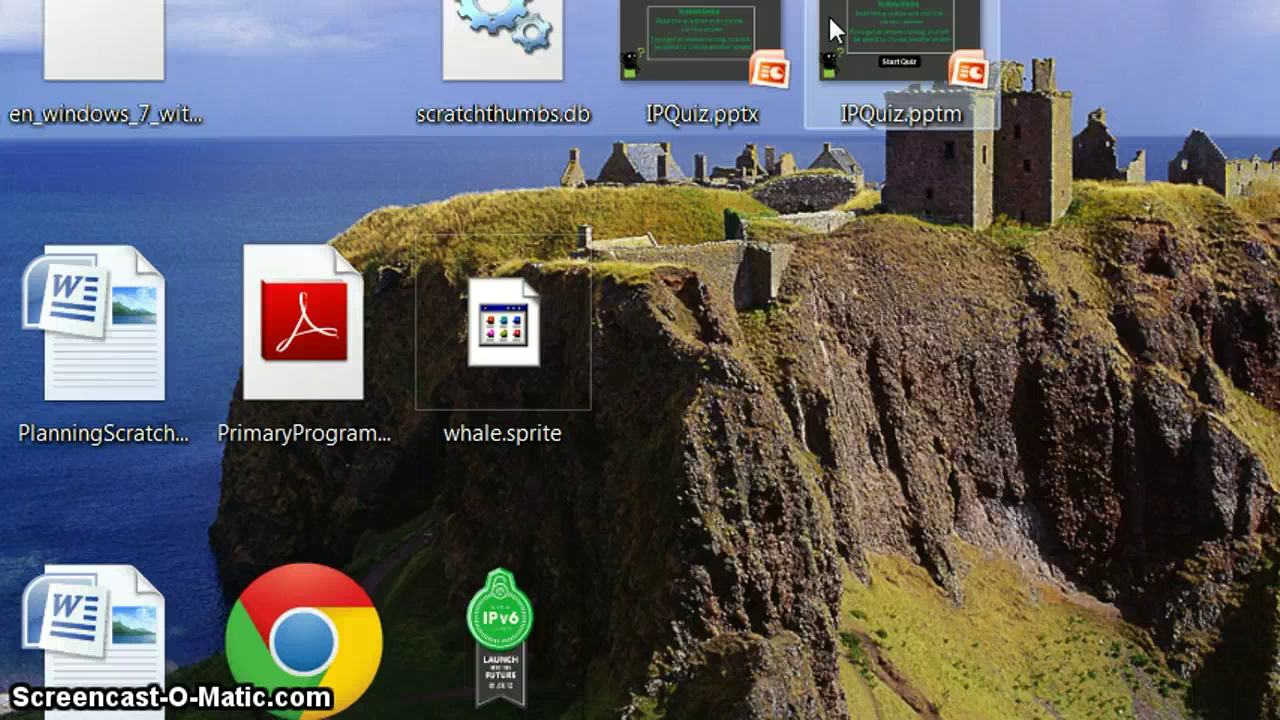
left_click(868, 73)
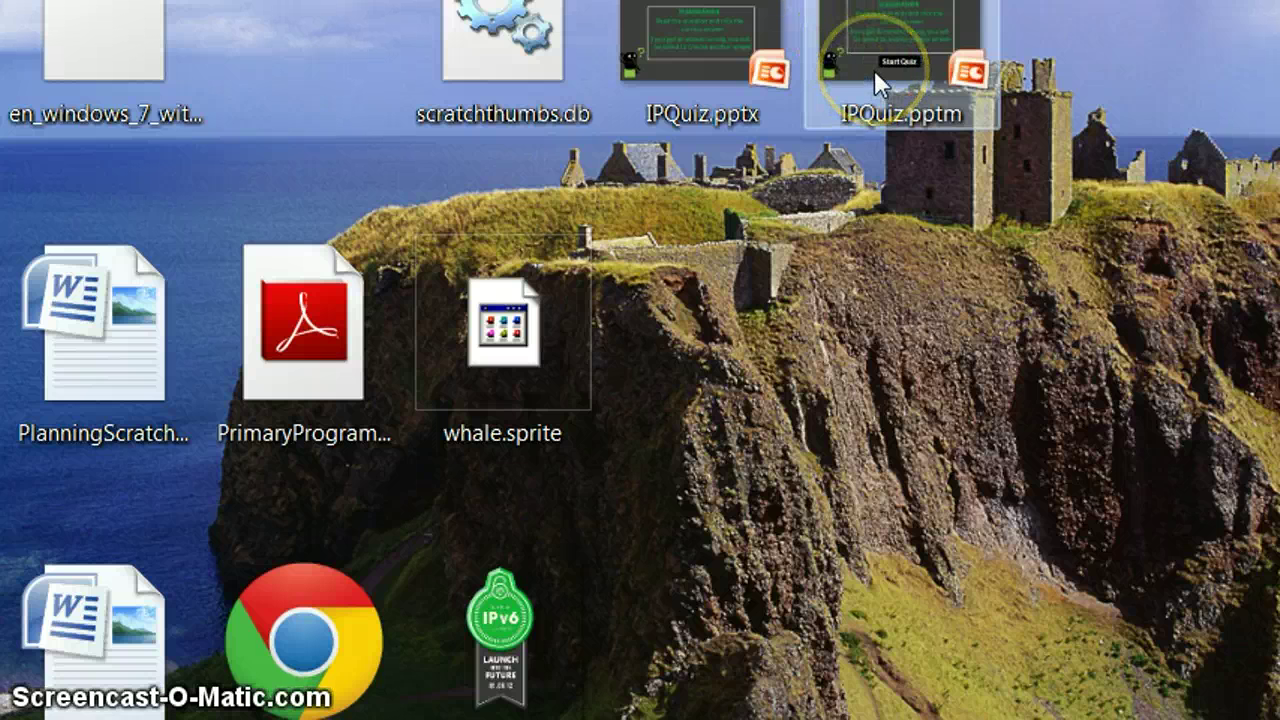